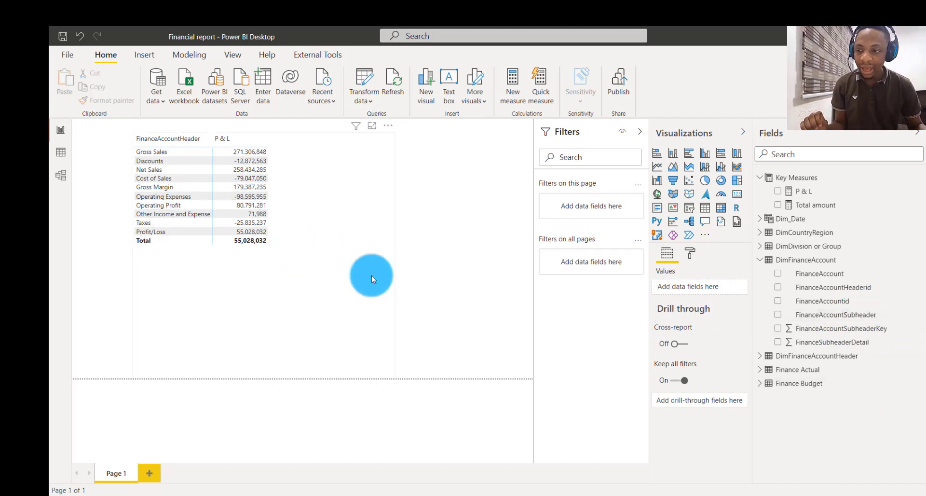
# - Add FinanceAccountSubheader to the P & L matrix rows beneath FinanceAccountHeader and expand Operating Expenses
pyautogui.click(331, 269)
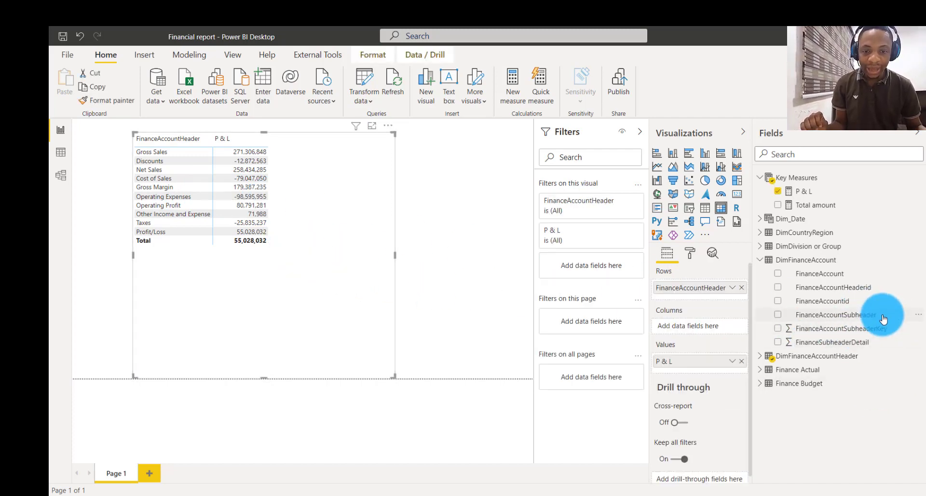
pyautogui.moveTo(884, 318); pyautogui.dragTo(697, 297)
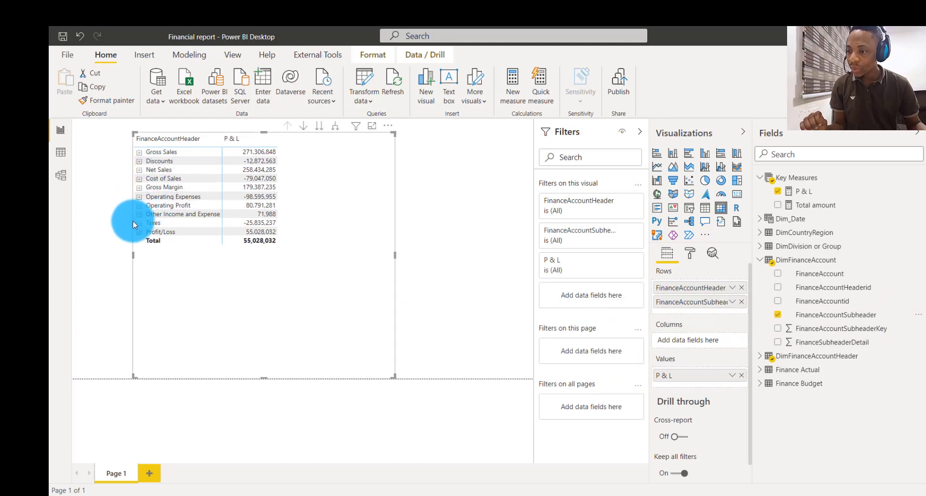
pyautogui.click(139, 197)
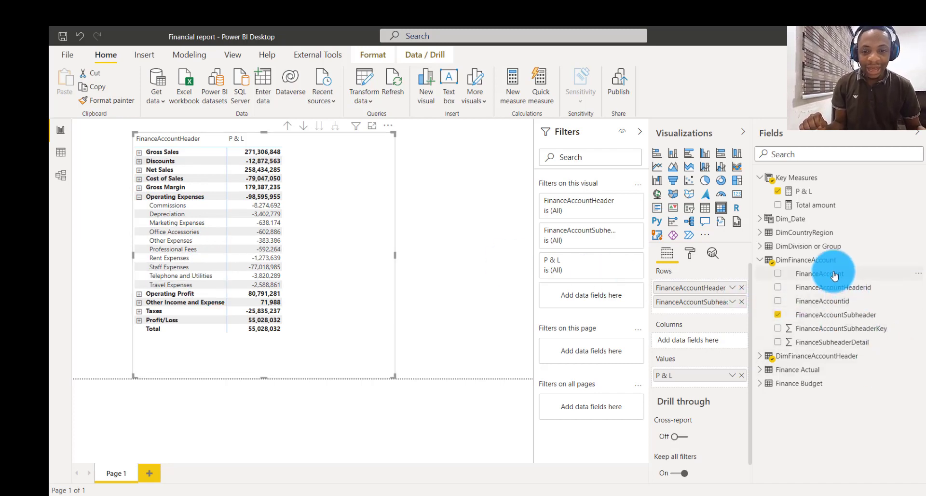
# - Add FinanceAccount as a third row level in the matrix and expand Depreciation under Profit/Loss
pyautogui.moveTo(835, 274); pyautogui.dragTo(702, 308)
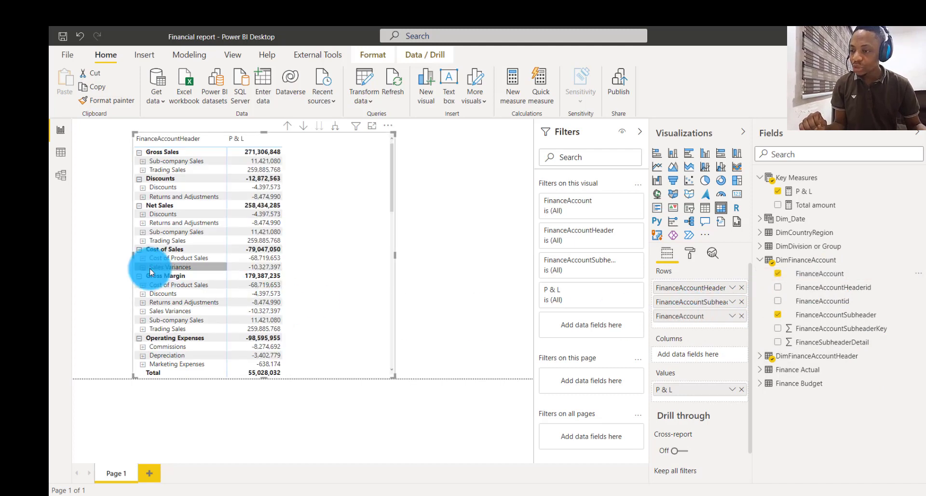
pyautogui.scroll(-10, 150, 269)
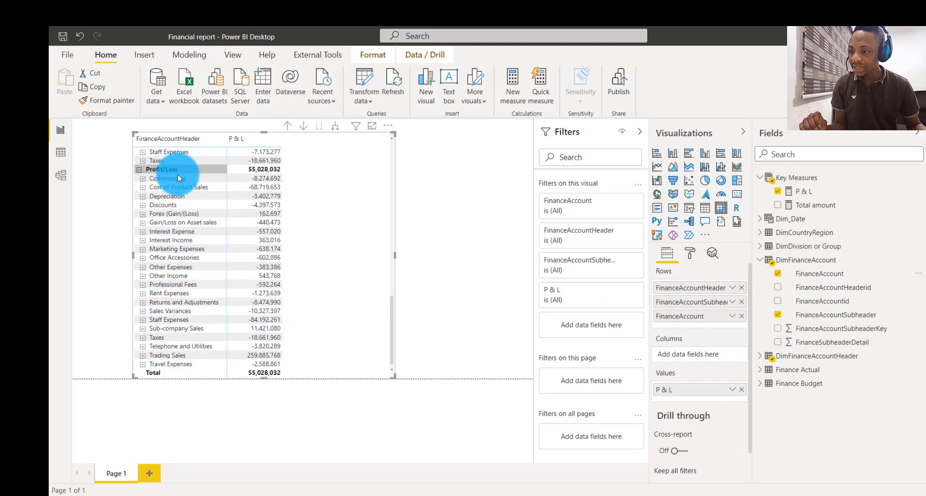
pyautogui.click(142, 196)
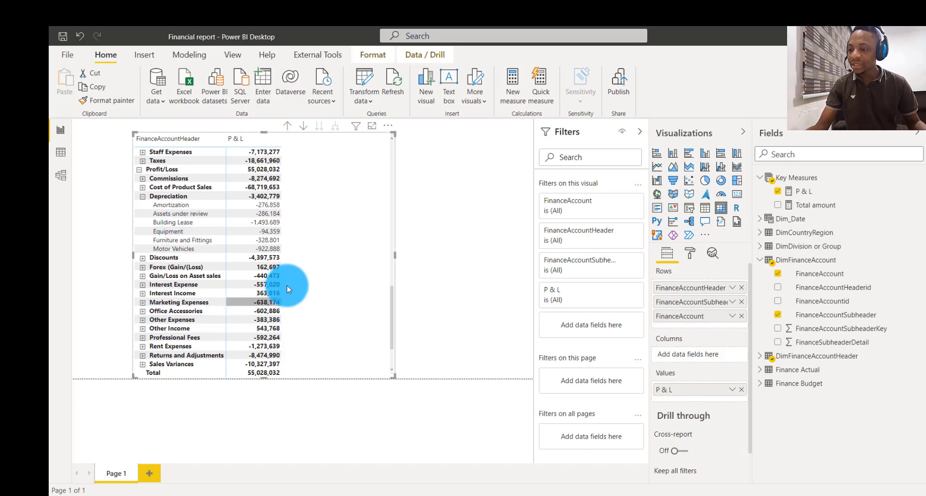
# - Remove FinanceAccount from the matrix rows and drill back up to the FinanceAccountHeader level
pyautogui.click(741, 316)
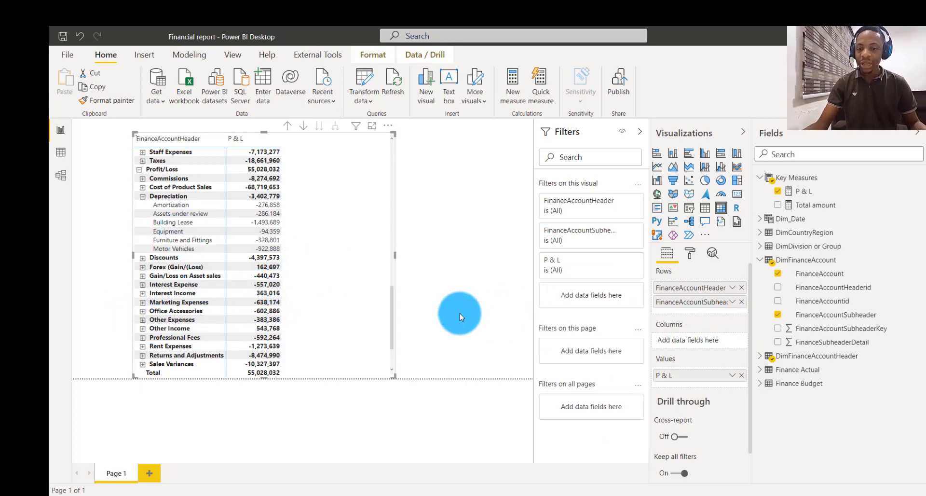
pyautogui.scroll(10, 250, 275)
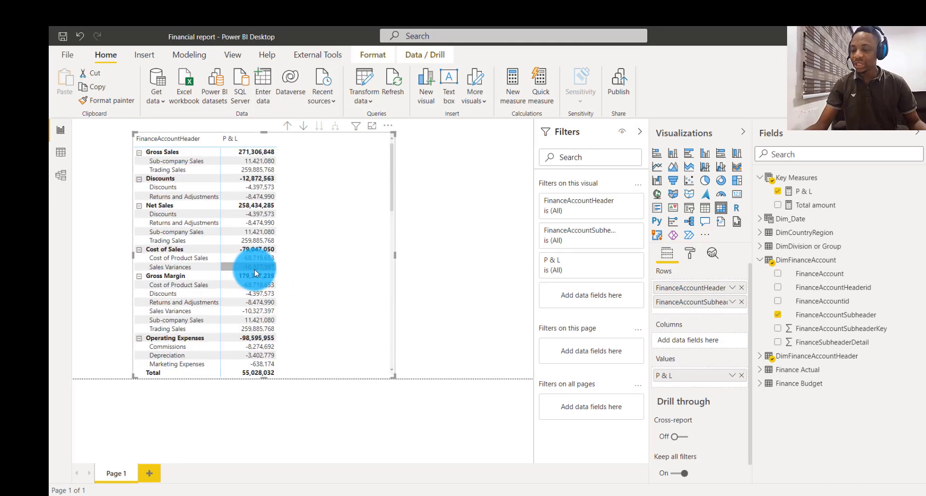
pyautogui.click(289, 127)
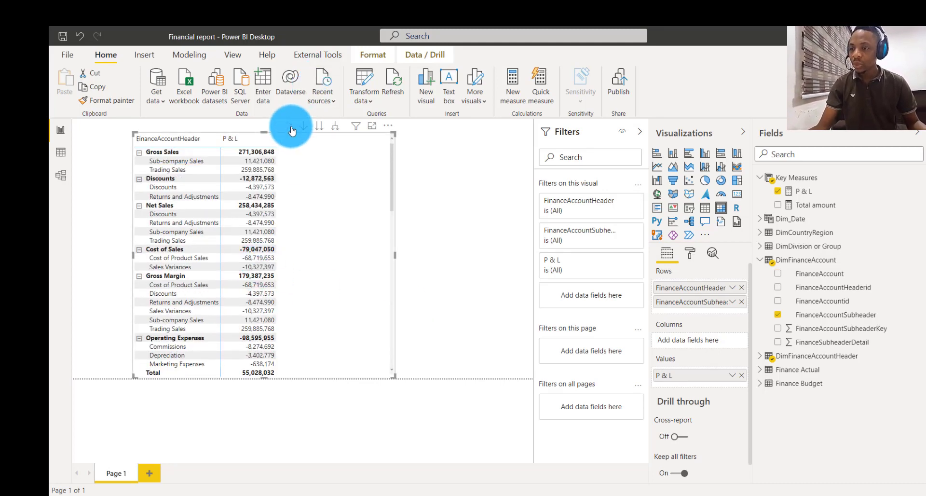
# - Expand Gross Sales, Discounts and Net Sales in the matrix to show their subheaders
pyautogui.click(139, 153)
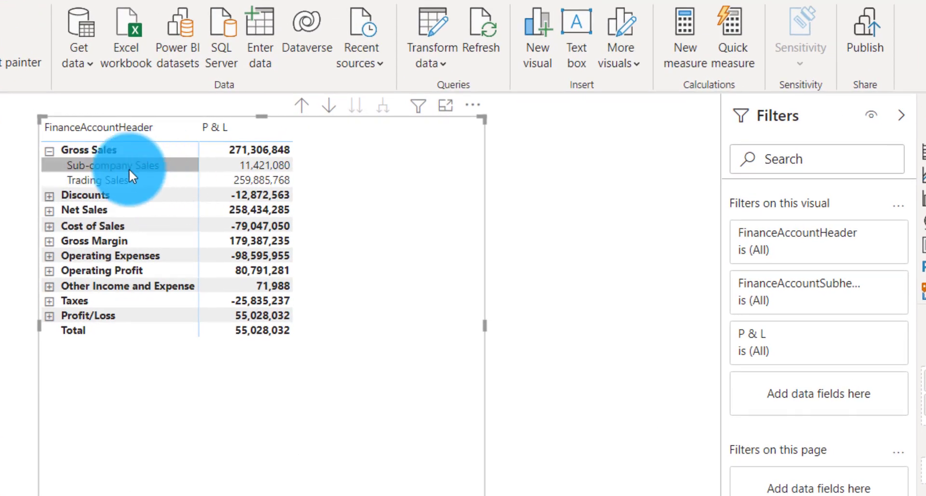
pyautogui.click(49, 195)
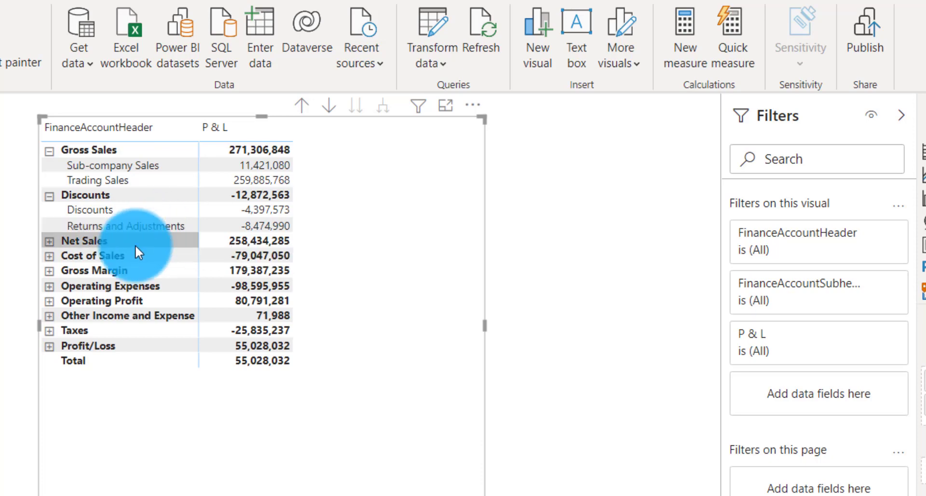
pyautogui.click(48, 243)
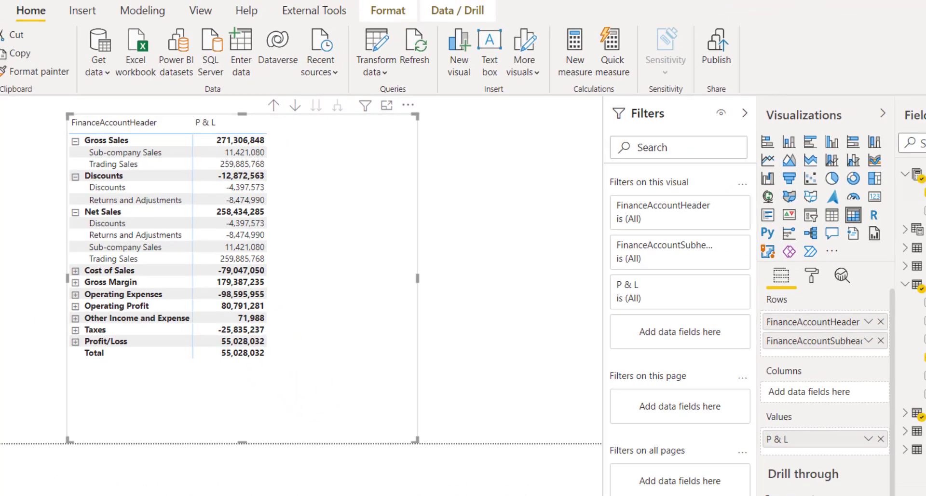
# - In the P & L measure, declare a new variable FinanceSubheader on its own line after MaxFinancedetail
pyautogui.click(819, 180)
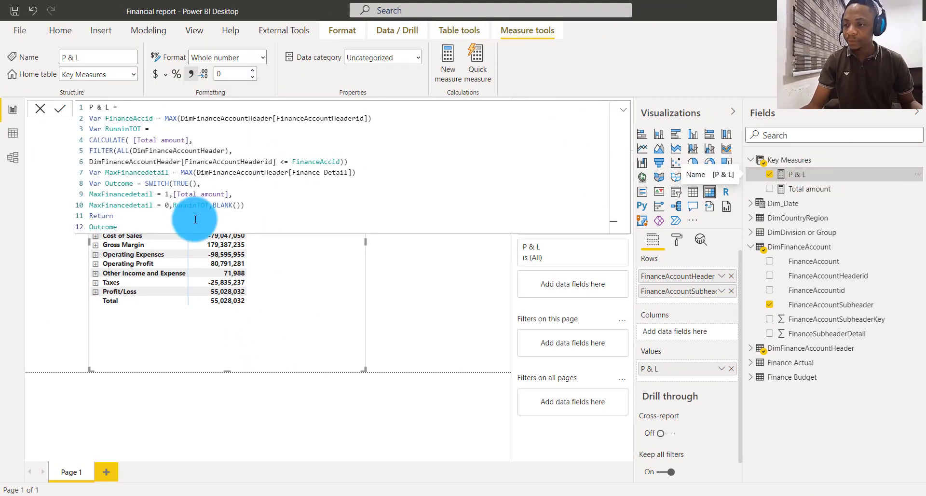
pyautogui.click(375, 169)
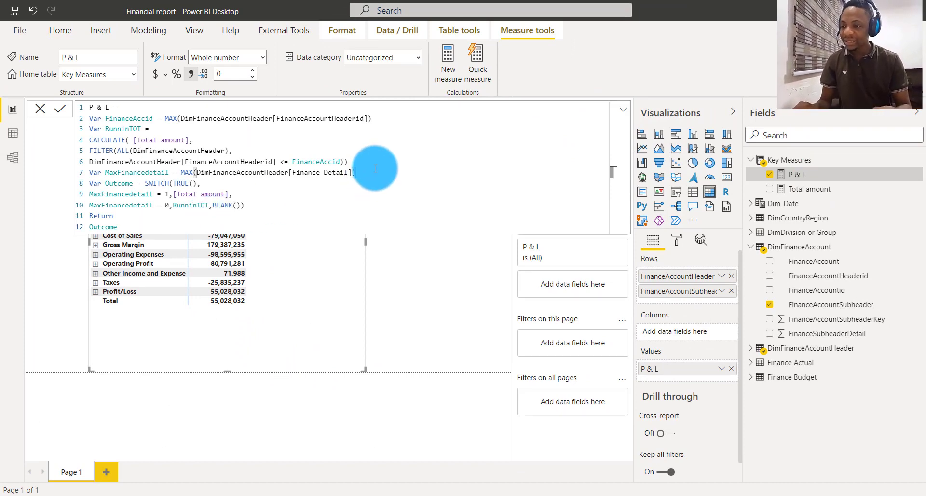
pyautogui.hotkey('shift', 'Return')
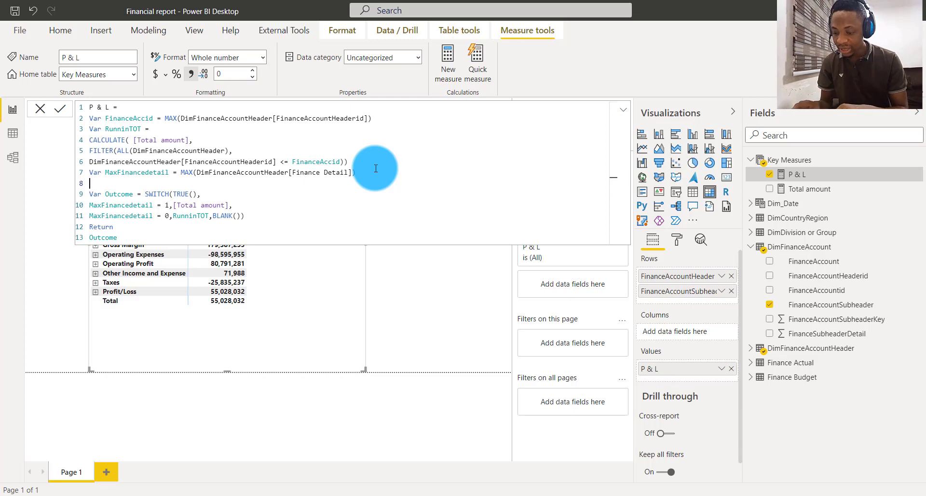
pyautogui.write('Var')
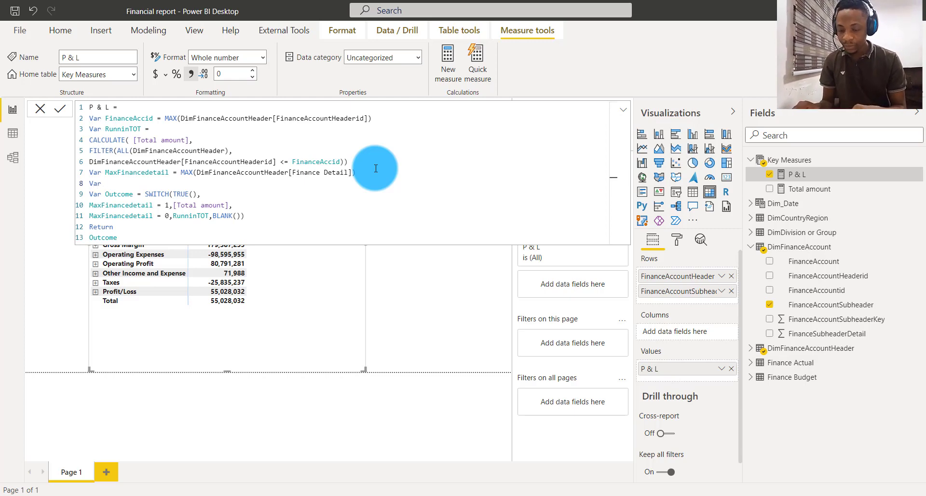
pyautogui.write(' Fi')
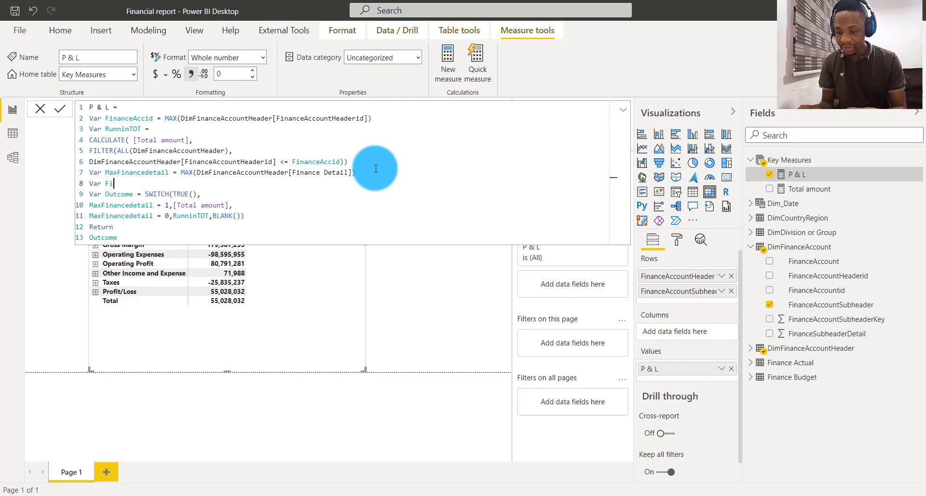
pyautogui.write('nance')
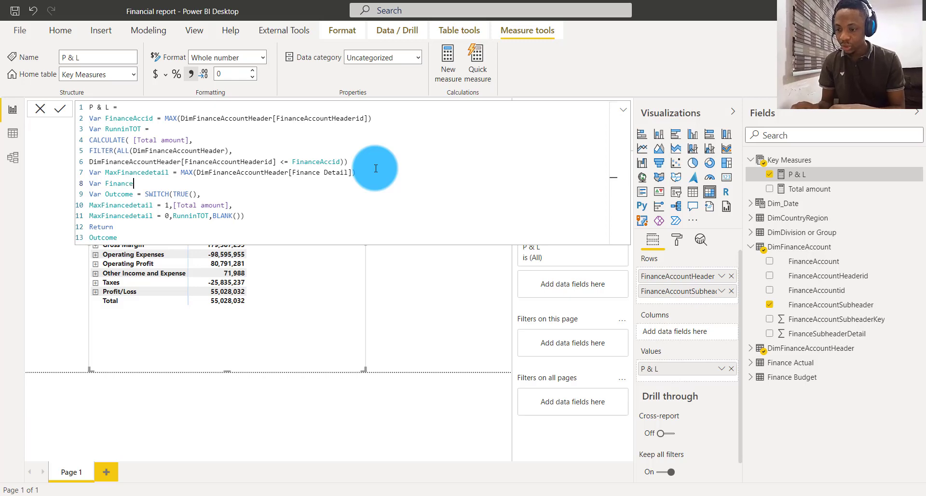
pyautogui.write('Subg')
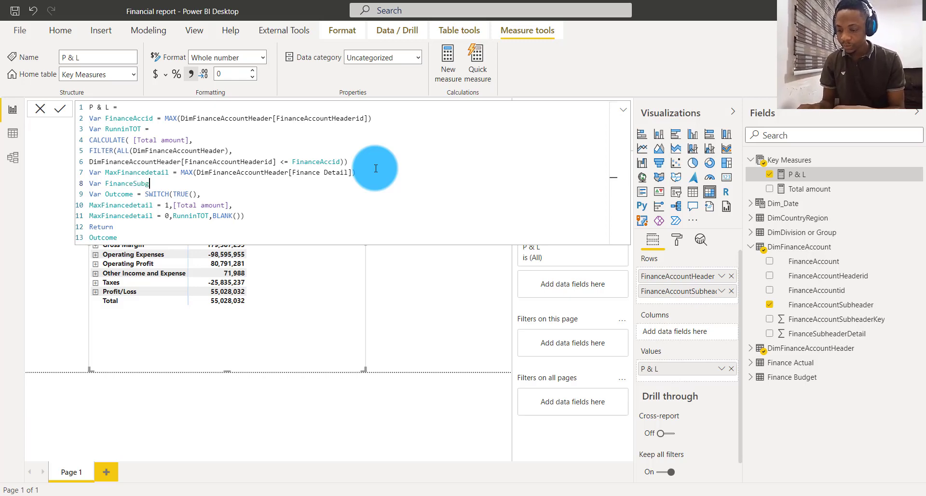
pyautogui.write('eader')
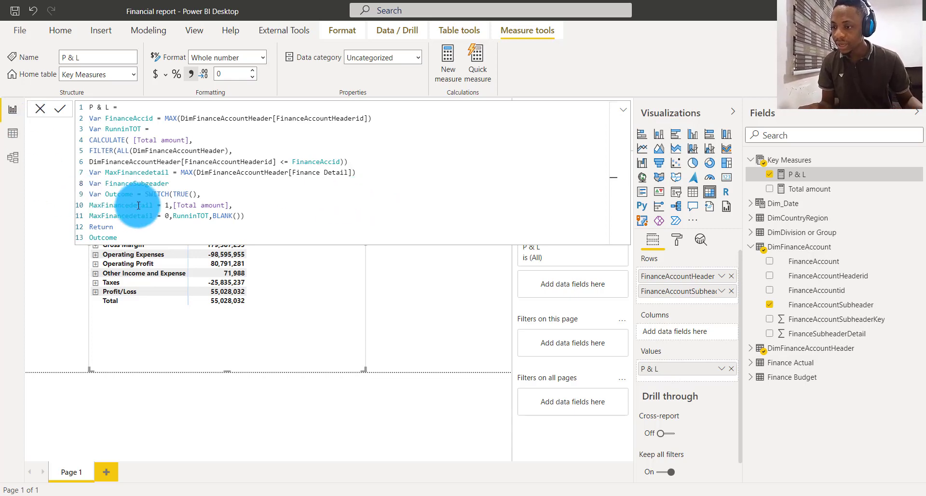
pyautogui.click(149, 184)
pyautogui.press('BackSpace')
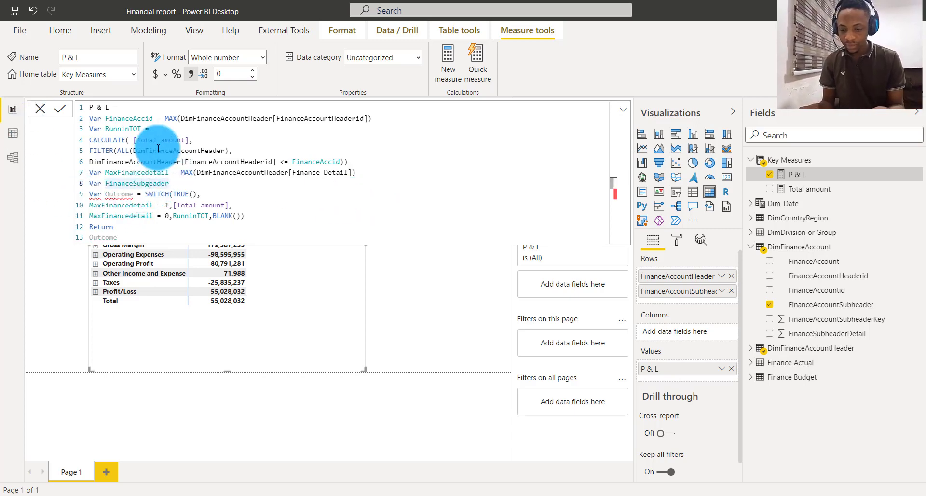
pyautogui.write('header')
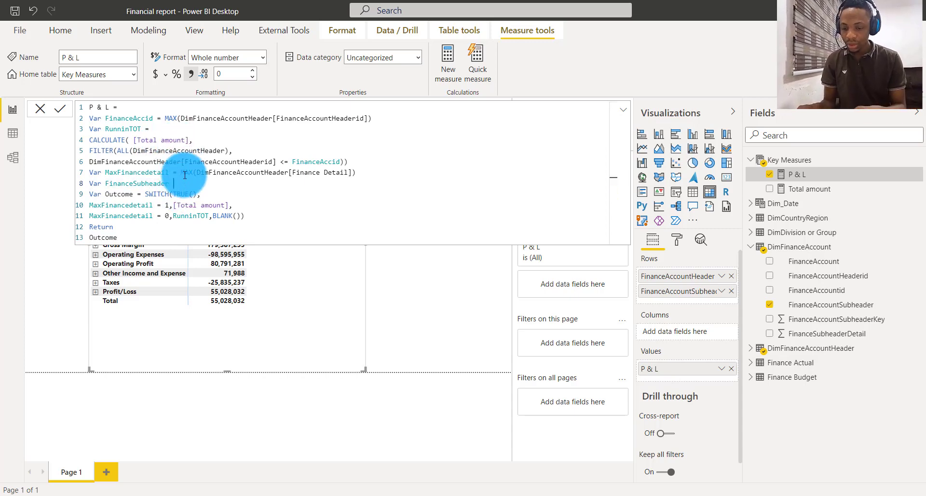
pyautogui.write(' = IS')
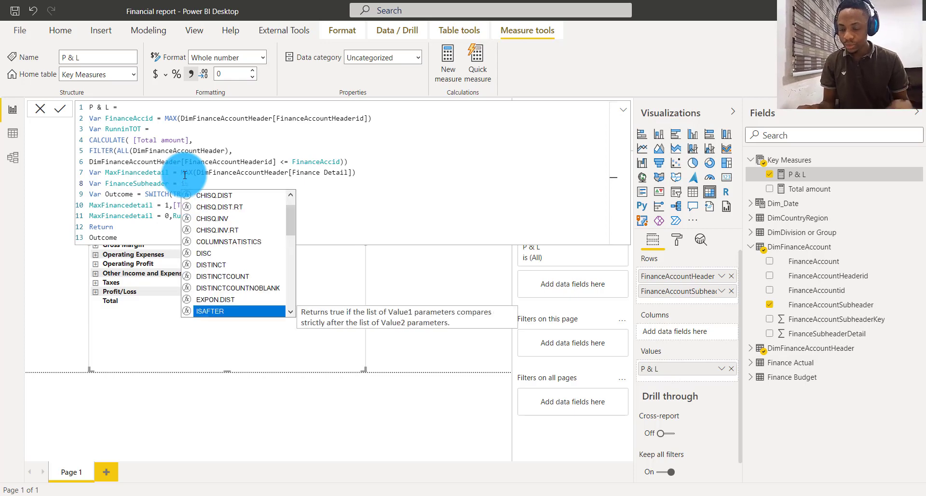
pyautogui.write('IN')
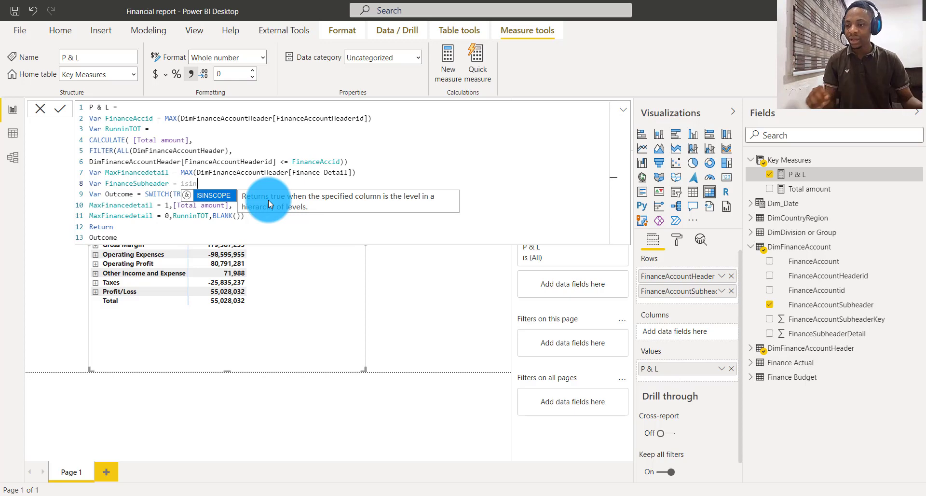
# - Define the FinanceSubheader variable as ISINSCOPE(DimFinanceAccount[FinanceAccountSubheader])
pyautogui.click(212, 197)
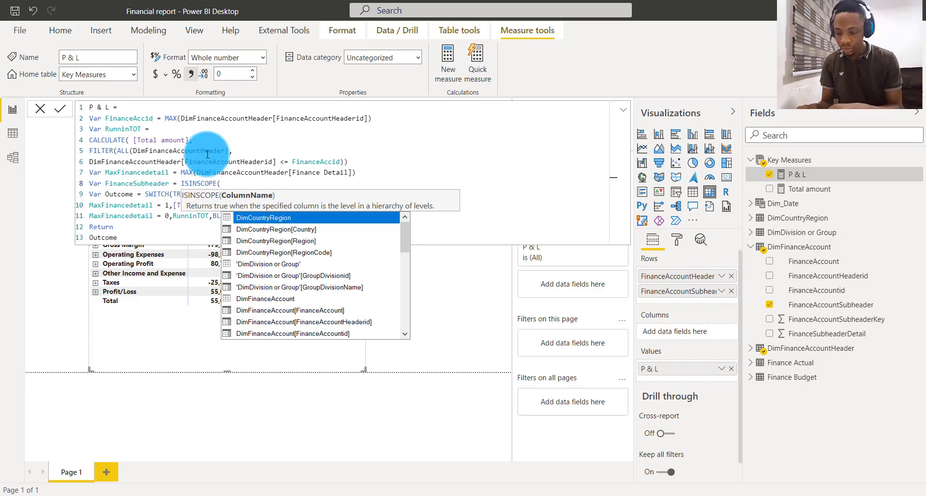
pyautogui.write('dim')
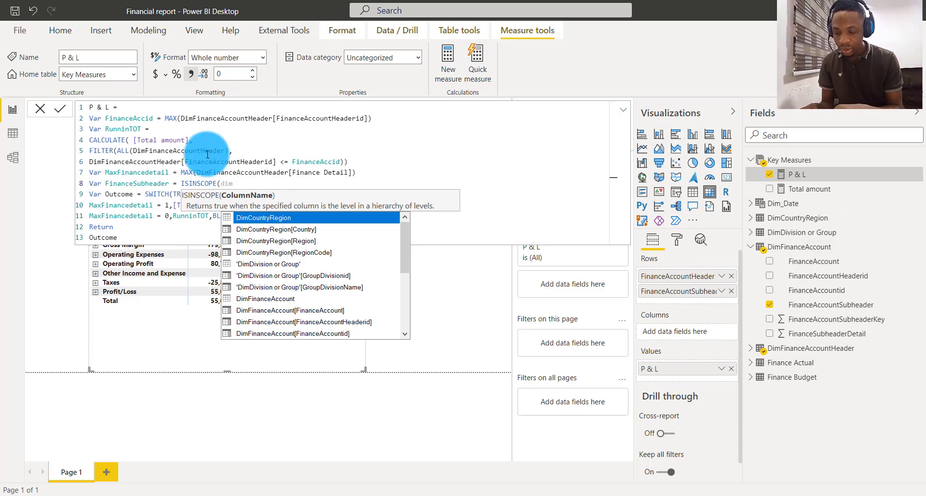
pyautogui.write('finance')
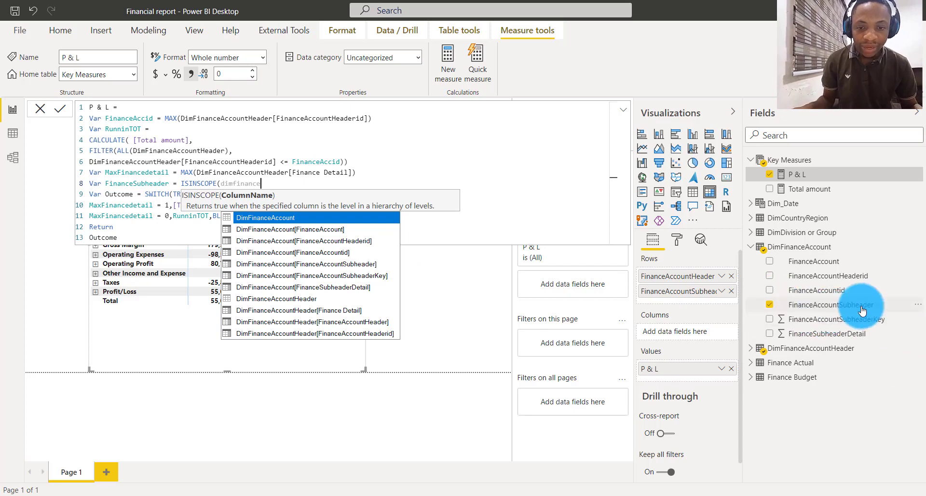
pyautogui.click(318, 264)
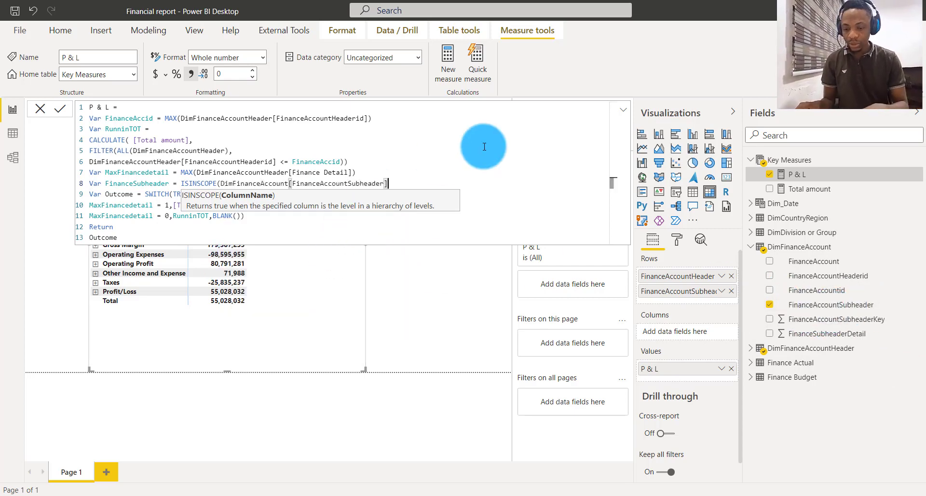
pyautogui.write(')')
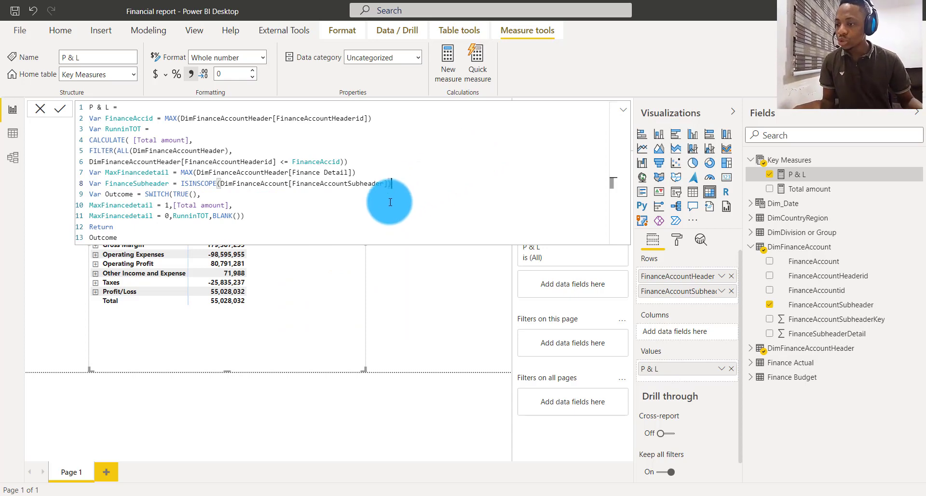
# - In the SWITCH of the P & L measure, put RunninTOT,BLANK()) on its own line and extend MaxFinancedetail = 0 with && FinanceSubheader
pyautogui.click(174, 215)
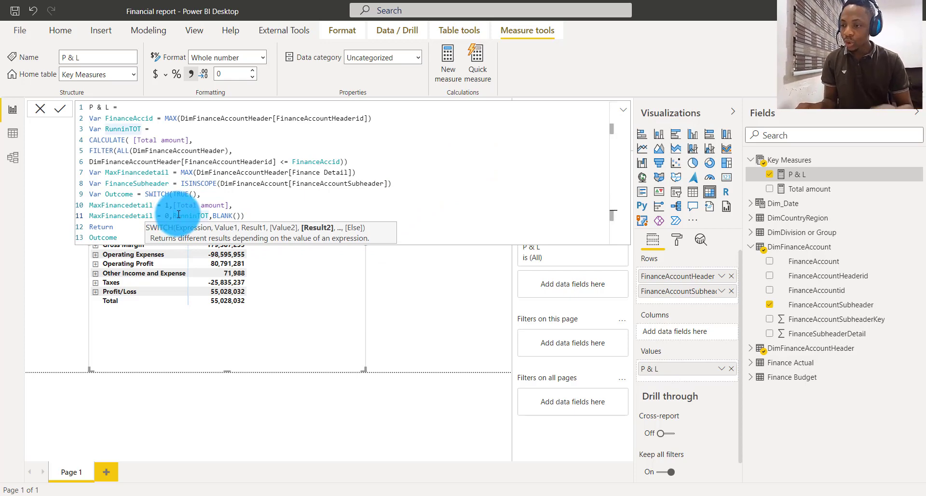
pyautogui.hotkey('shift', 'Return')
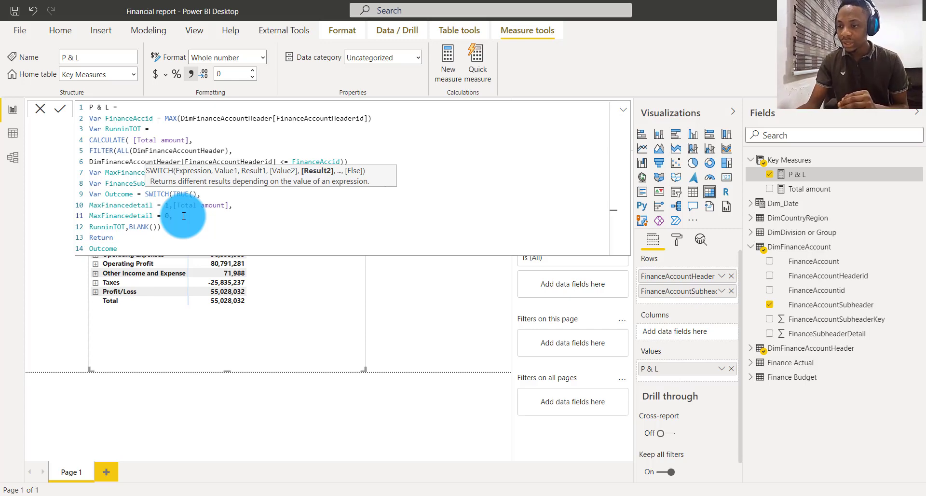
pyautogui.press('BackSpace')
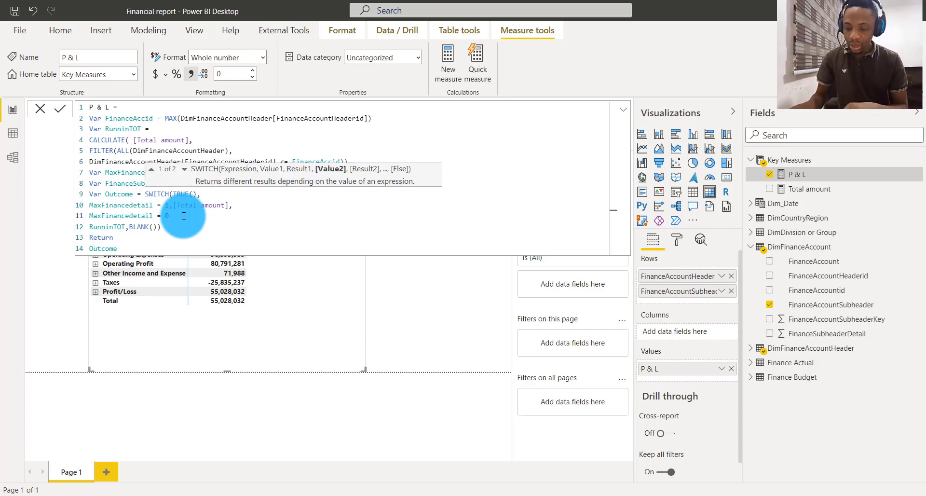
pyautogui.write('&&')
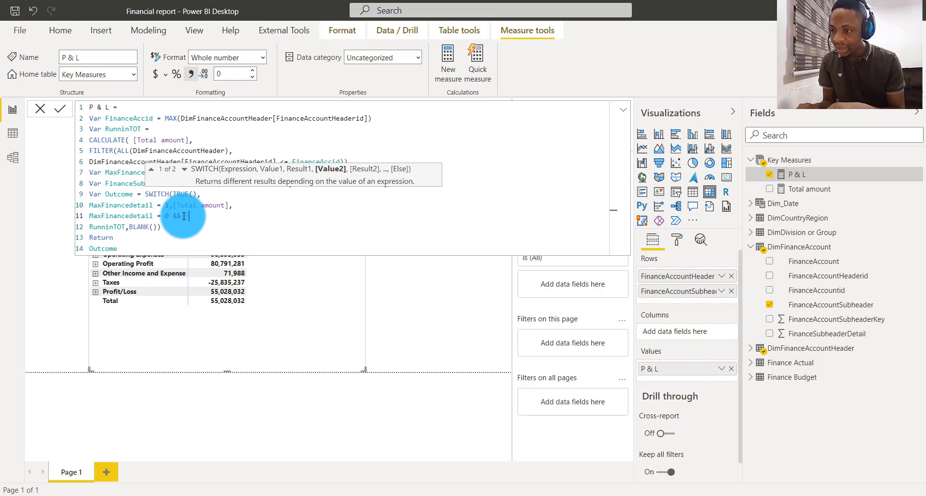
pyautogui.write('Fina')
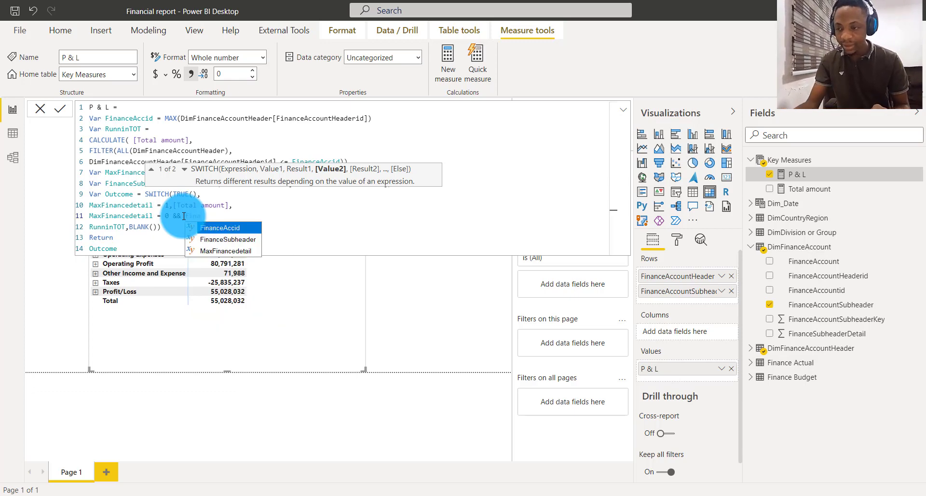
pyautogui.press('Down')
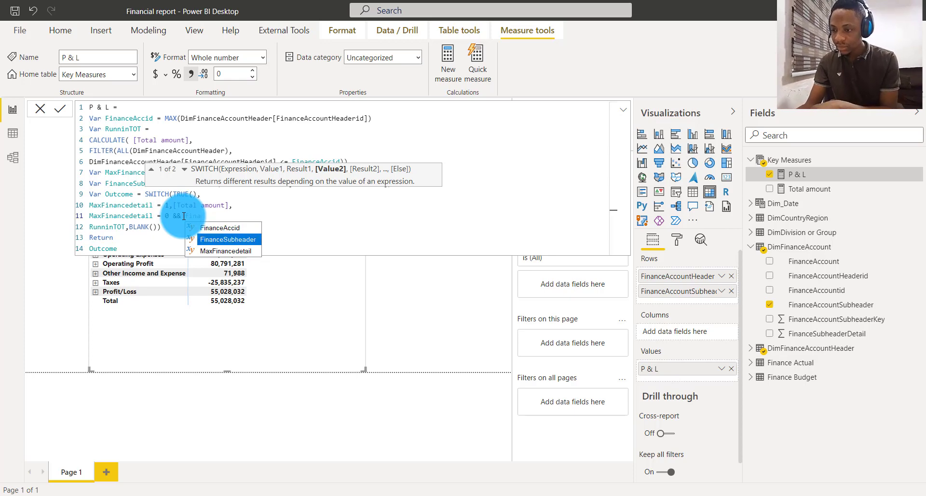
pyautogui.press('Tab')
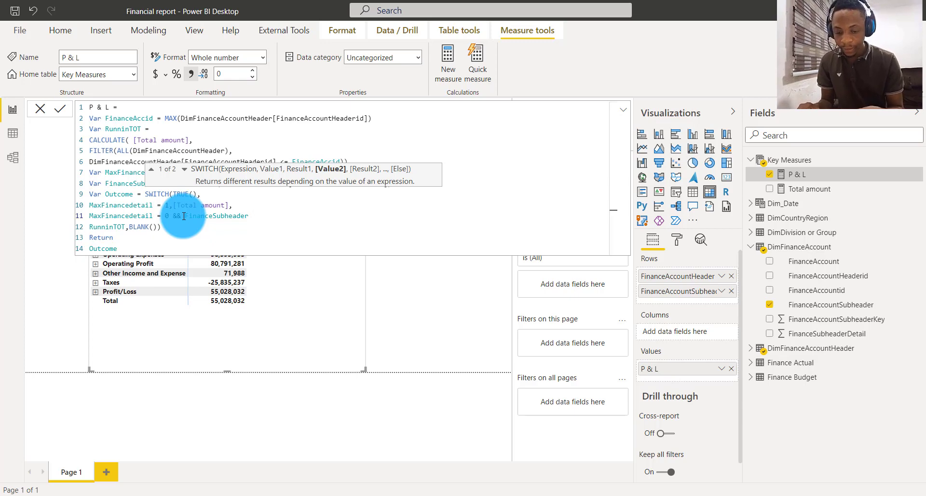
# - Complete the second SWITCH condition with =FALSE(), after FinanceSubheader and commit the P & L measure
pyautogui.write('=fa')
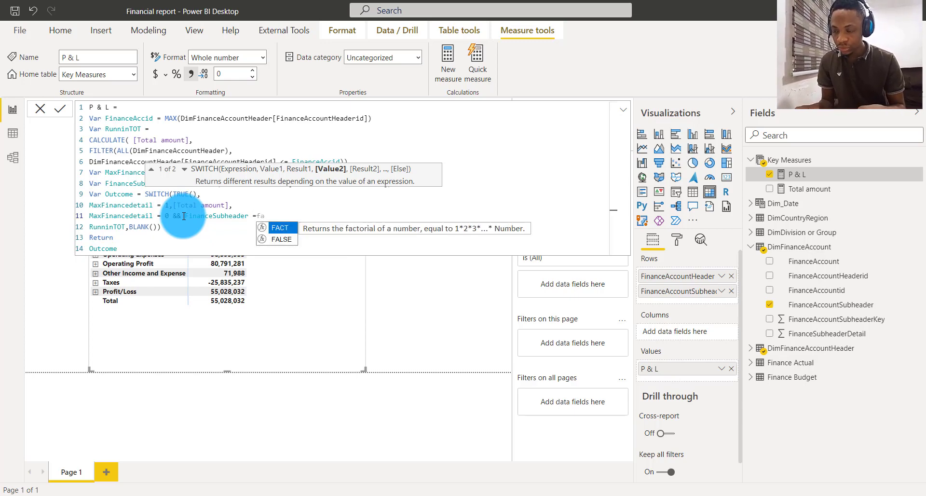
pyautogui.press('BackSpace')
pyautogui.press('BackSpace')
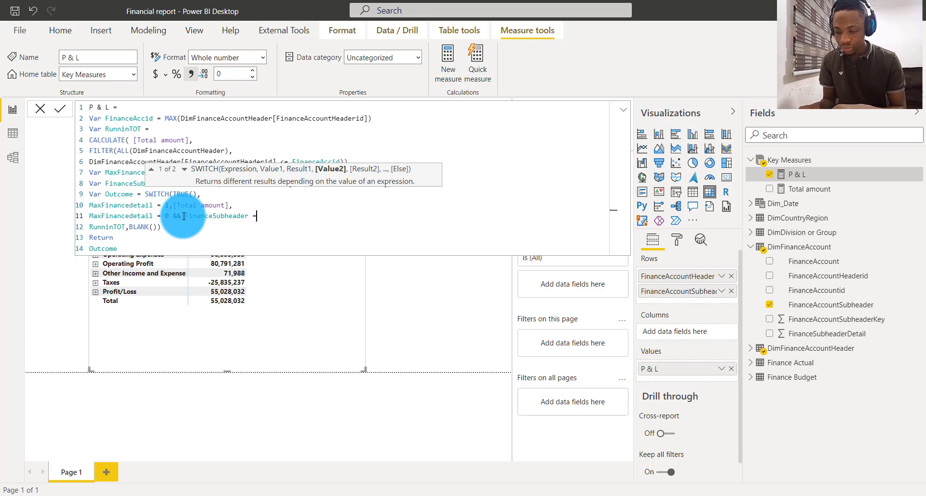
pyautogui.write('FALSE')
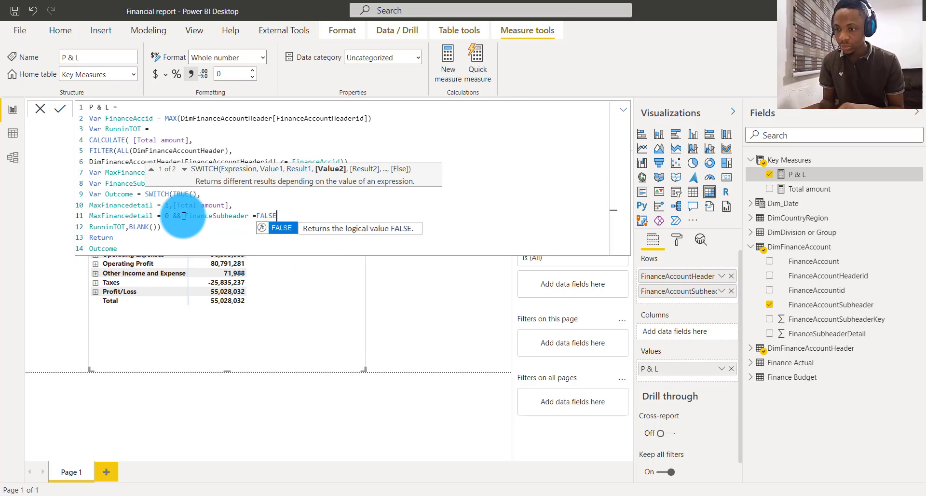
pyautogui.write('()')
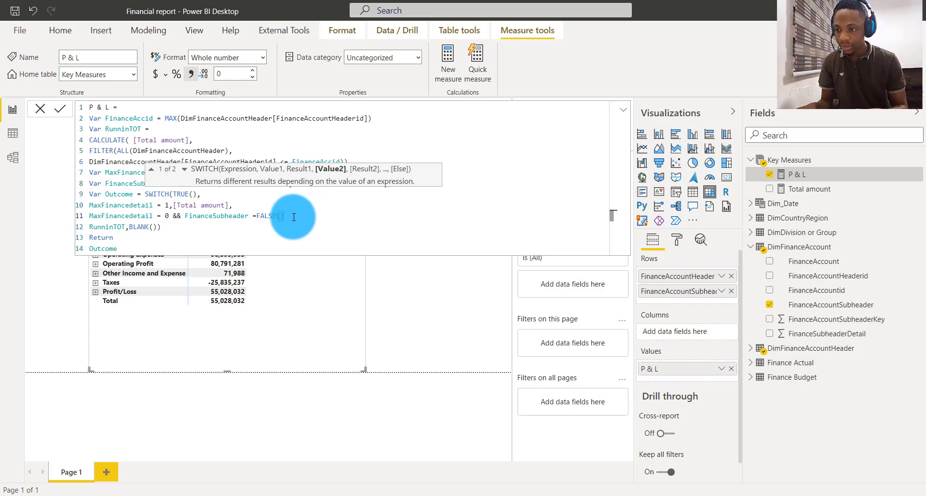
pyautogui.write(',')
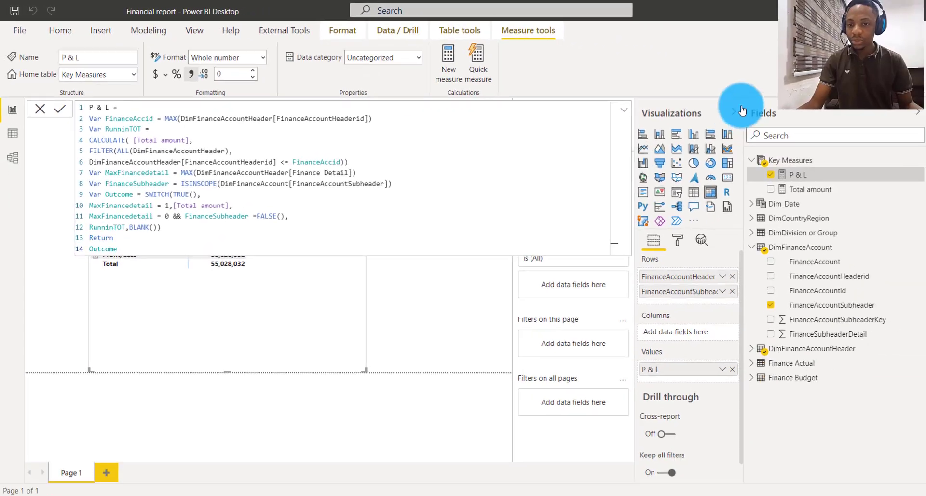
pyautogui.click(47, 109)
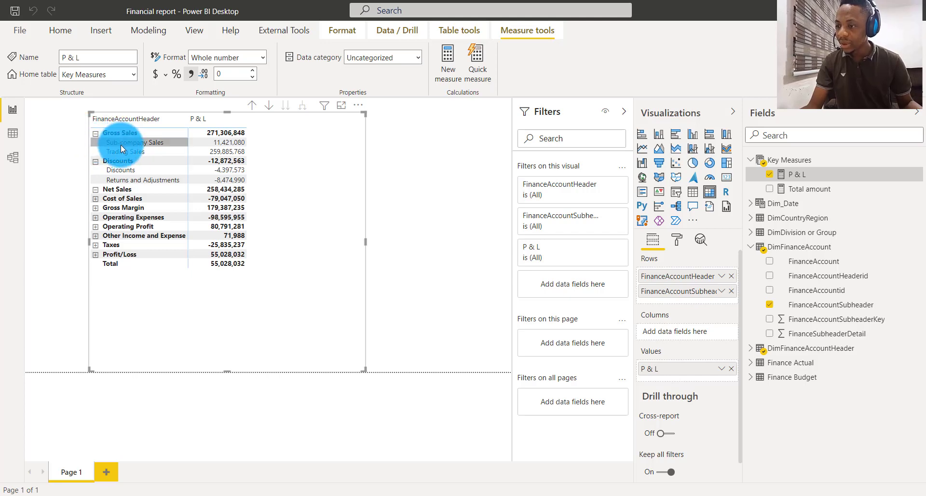
# - Collapse Gross Sales and Discounts in the matrix and re-expand them along with Net Sales to check their subheader rows
pyautogui.click(95, 133)
pyautogui.click(96, 142)
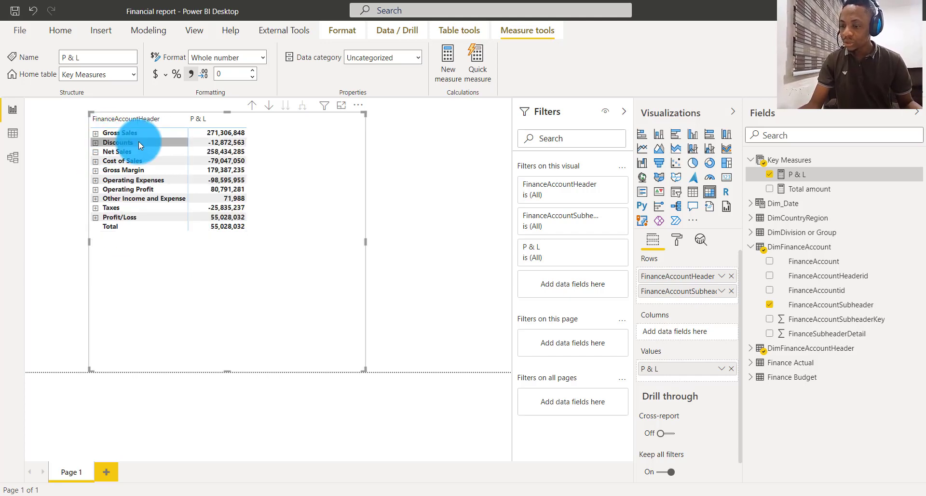
pyautogui.click(96, 133)
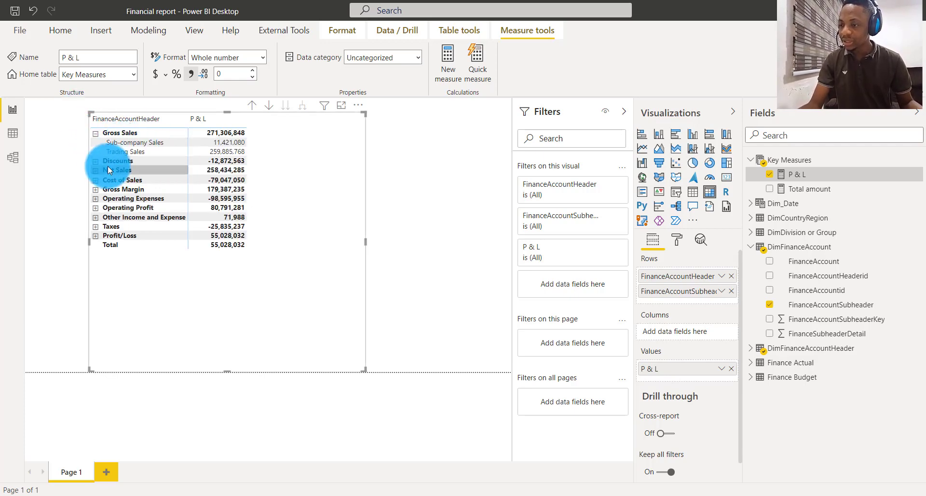
pyautogui.click(95, 161)
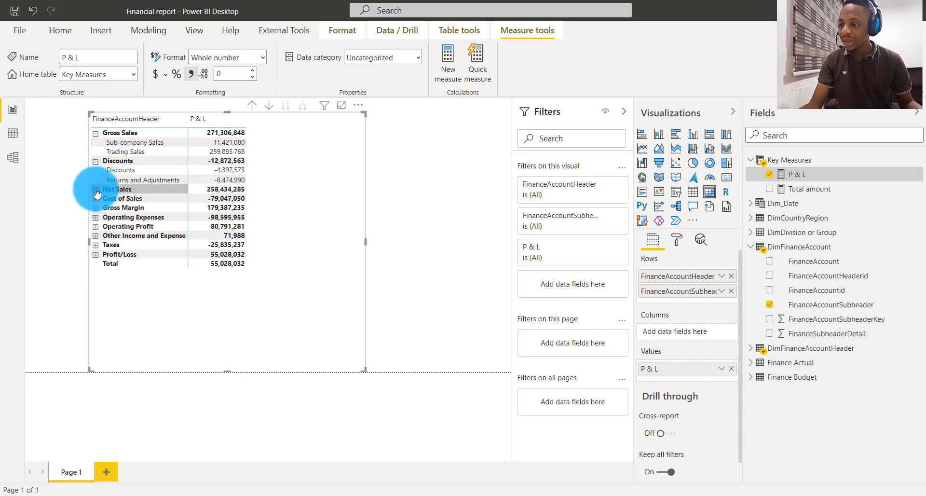
pyautogui.click(96, 190)
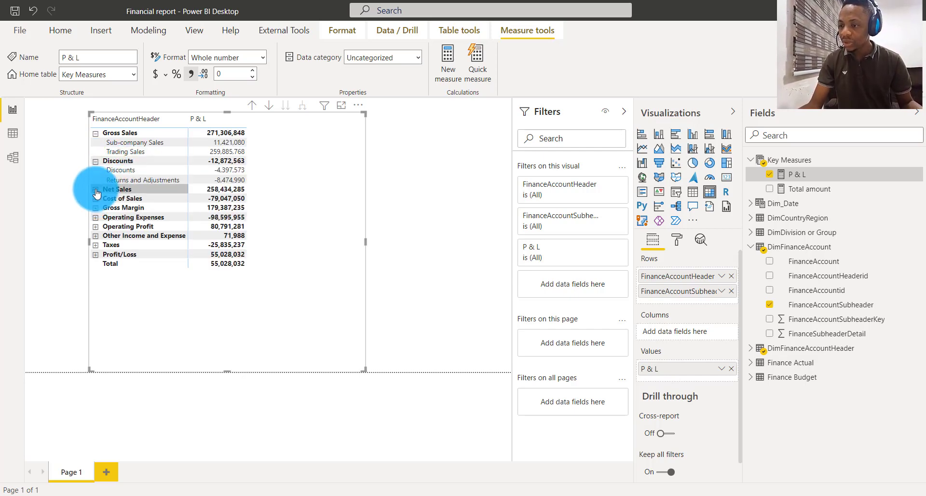
pyautogui.click(98, 191)
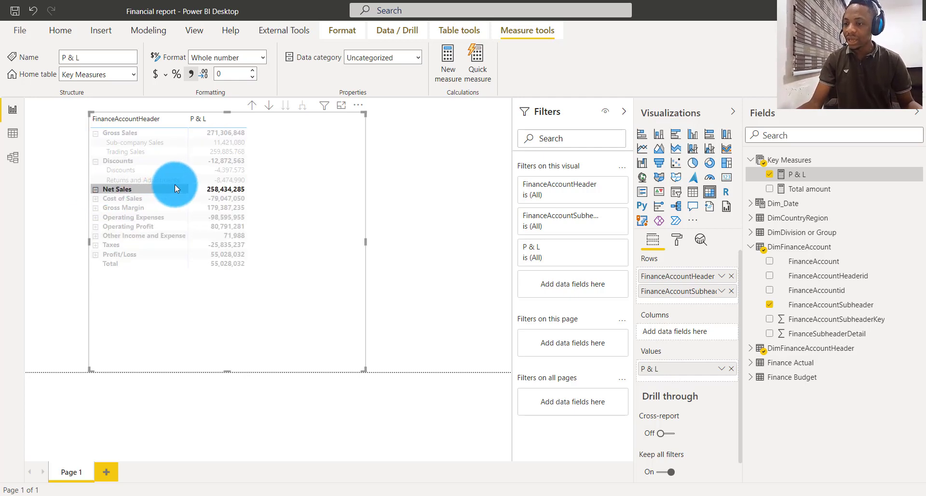
pyautogui.click(351, 261)
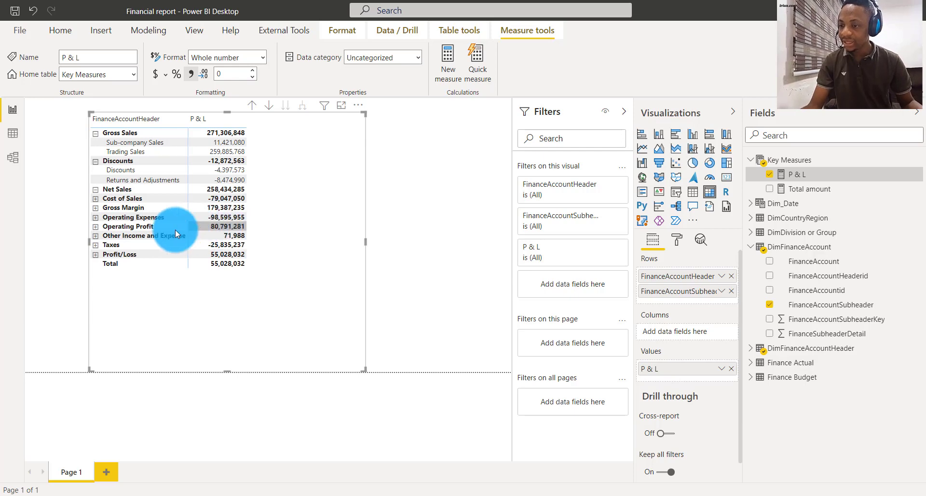
# - Collapse the expanded headers, add FinanceAccount below FinanceAccountSubheader in the matrix rows and drill up to the header level
pyautogui.click(95, 133)
pyautogui.click(96, 143)
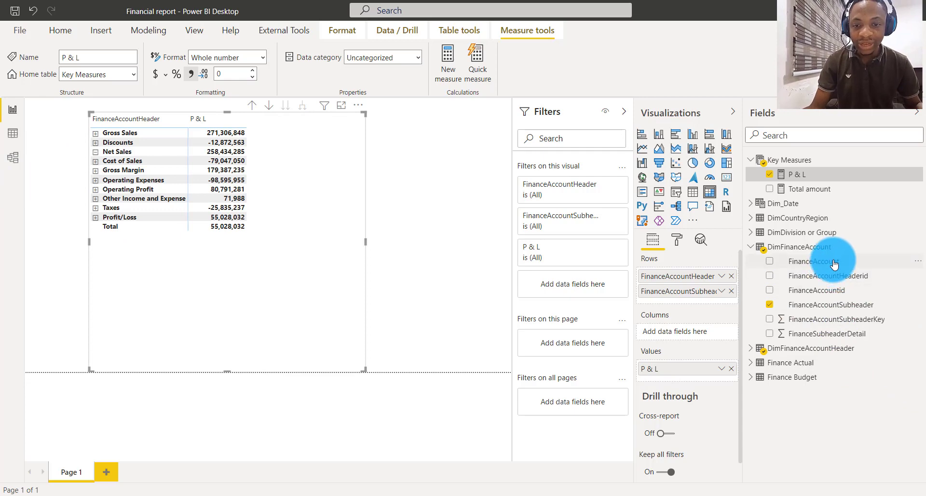
pyautogui.moveTo(834, 261); pyautogui.dragTo(692, 299)
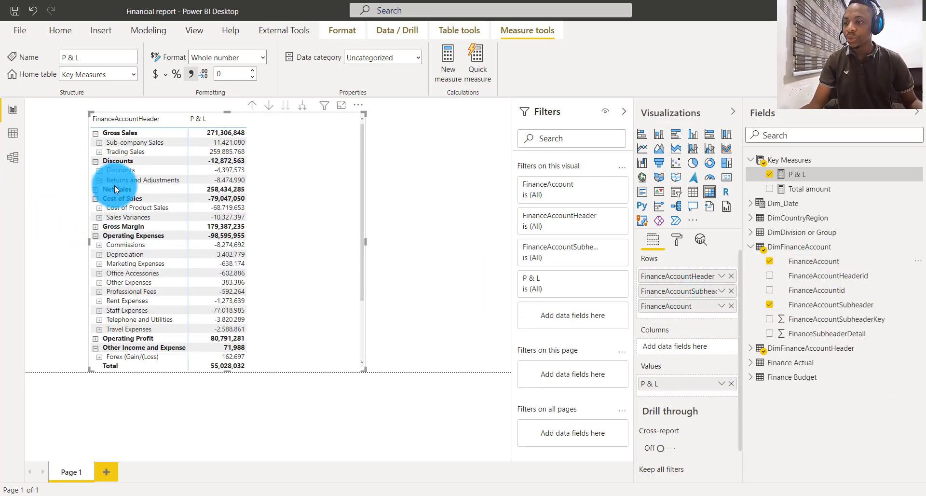
pyautogui.click(251, 106)
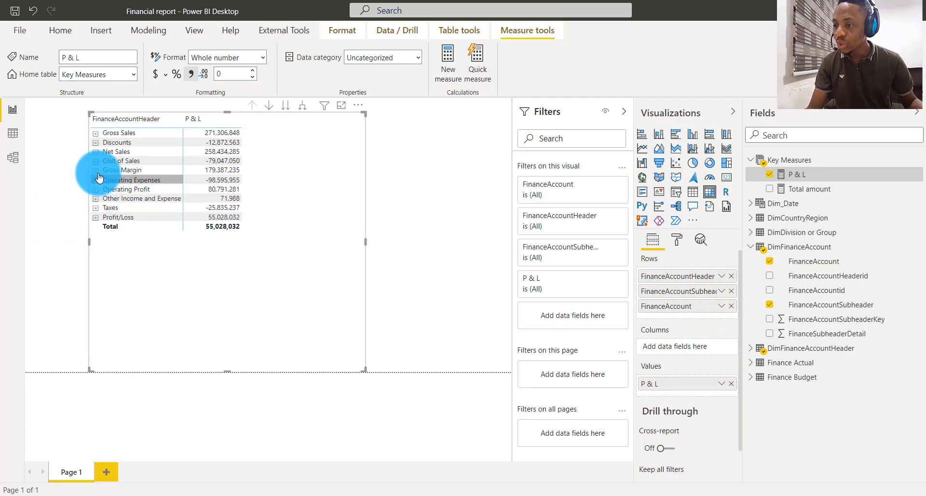
# - Expand Gross Sales and its Sub-company Sales subheader to examine the account-level rows, and collapse Gross Sales again
pyautogui.click(95, 154)
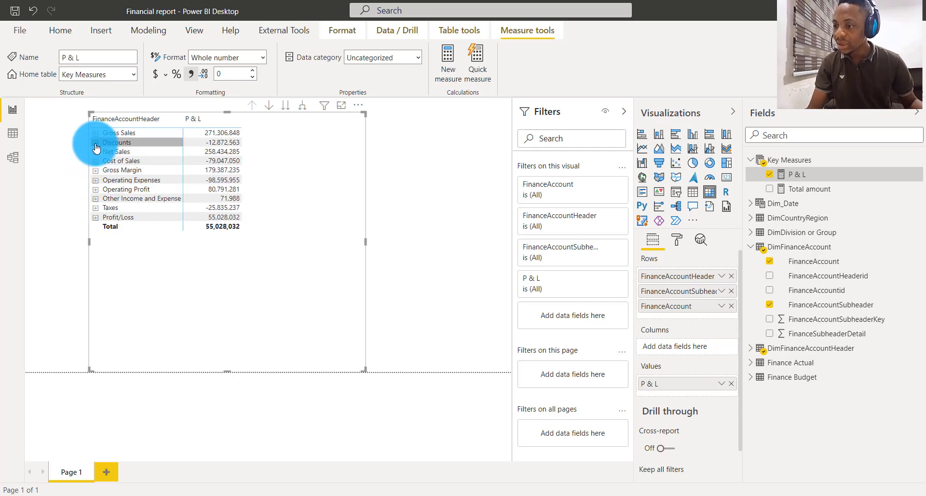
pyautogui.click(95, 133)
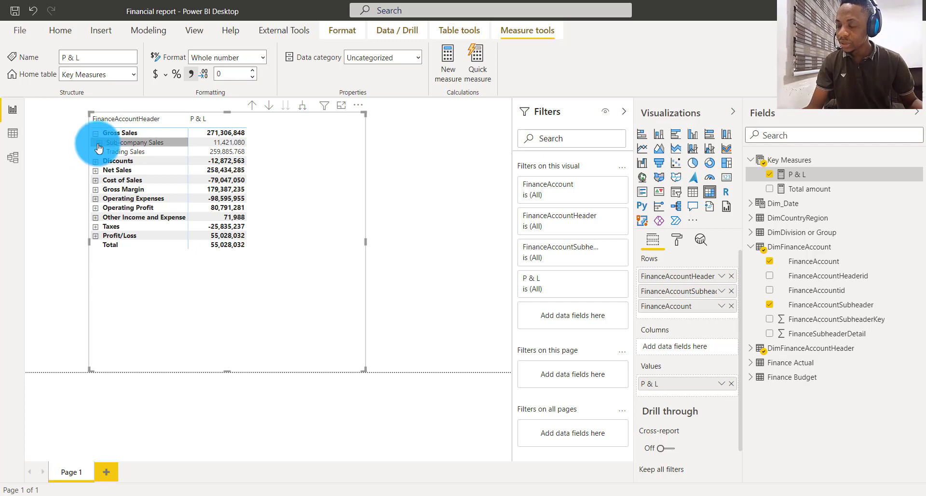
pyautogui.click(99, 144)
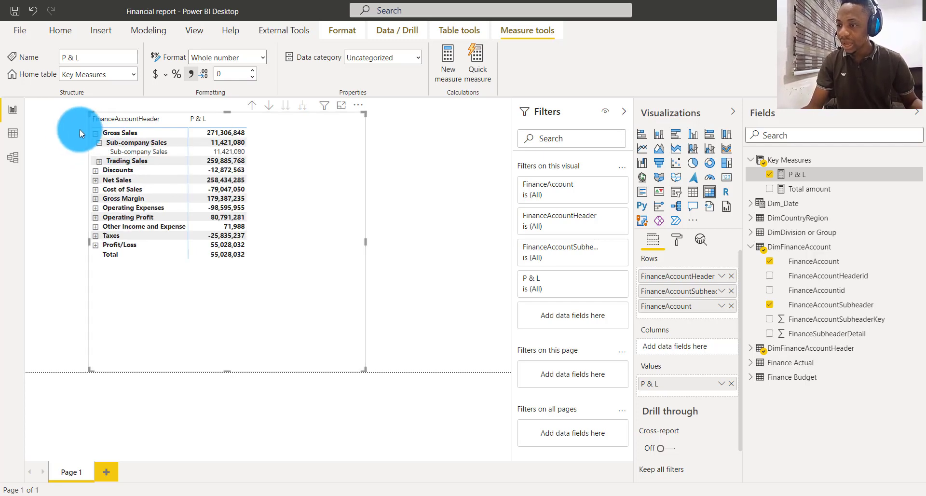
pyautogui.click(91, 135)
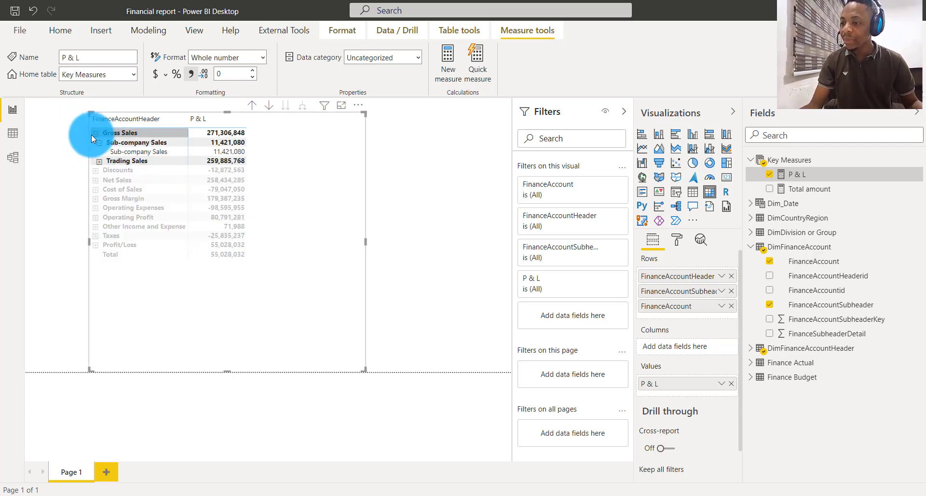
pyautogui.click(233, 280)
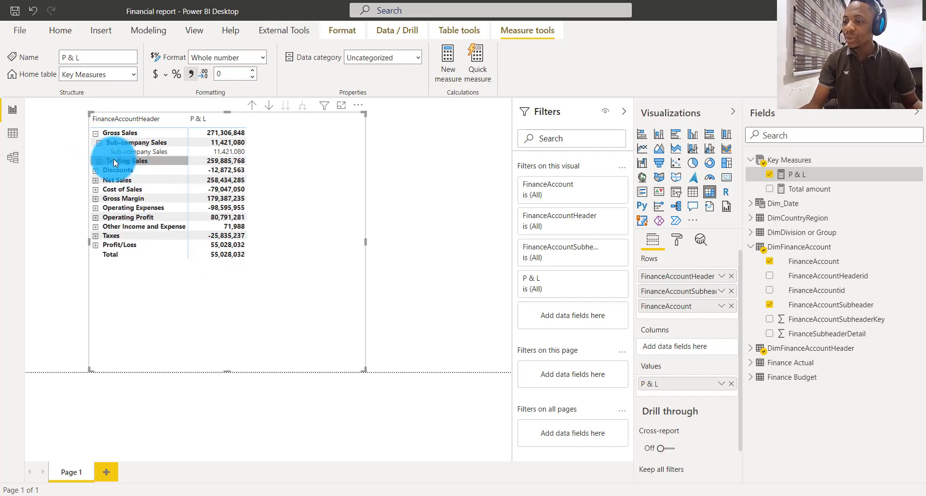
pyautogui.click(95, 134)
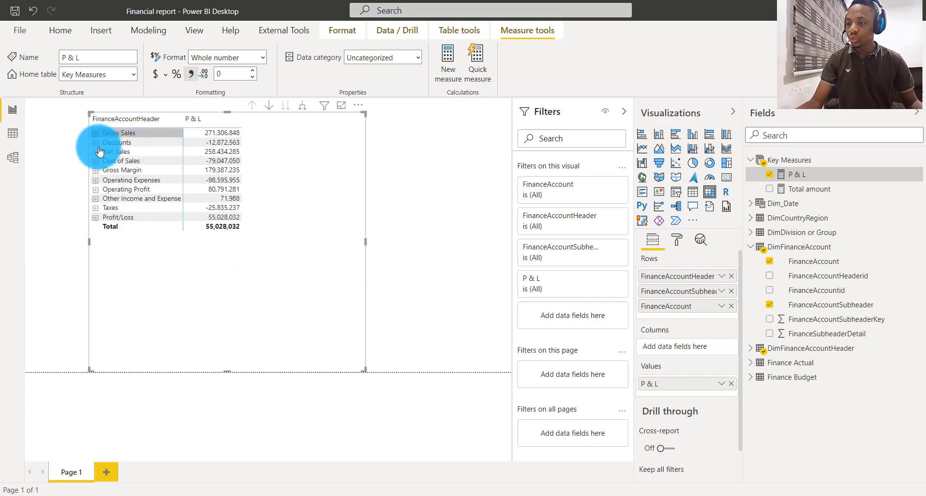
# - Expand Net Sales in the matrix to check its lower levels, and clear the row selection
pyautogui.click(96, 220)
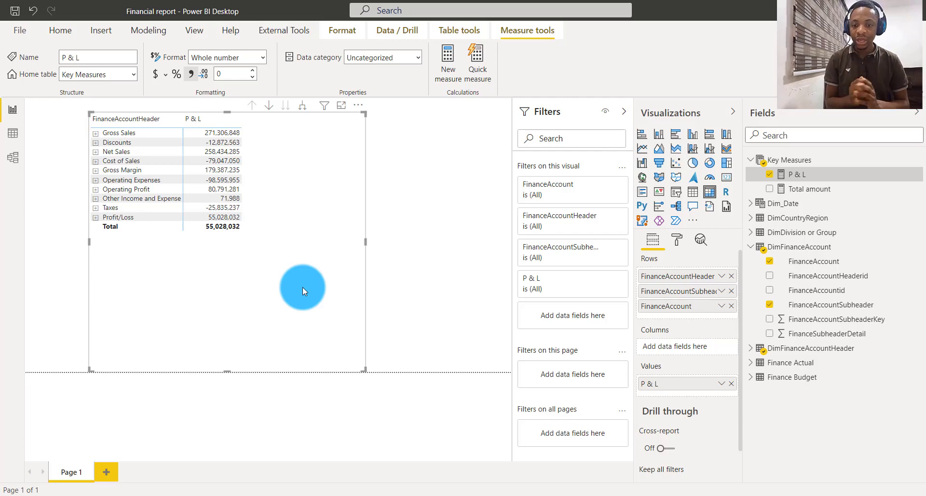
pyautogui.click(96, 153)
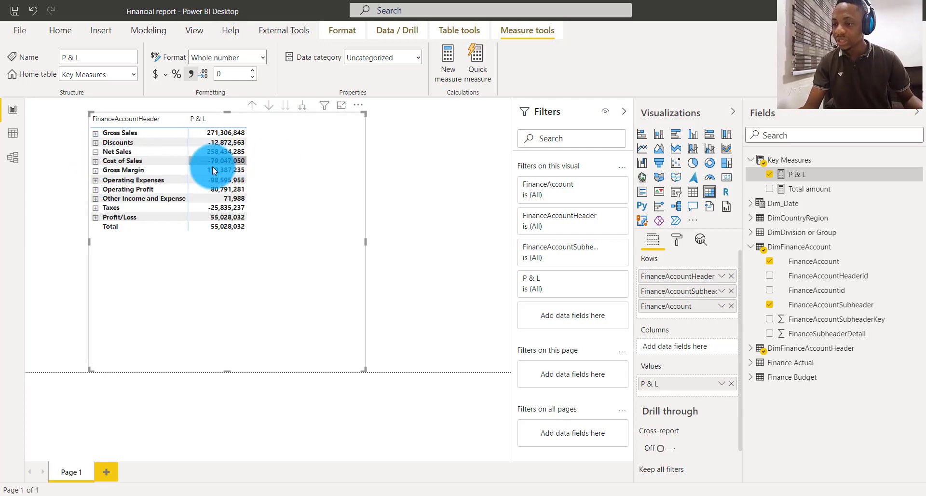
pyautogui.click(106, 157)
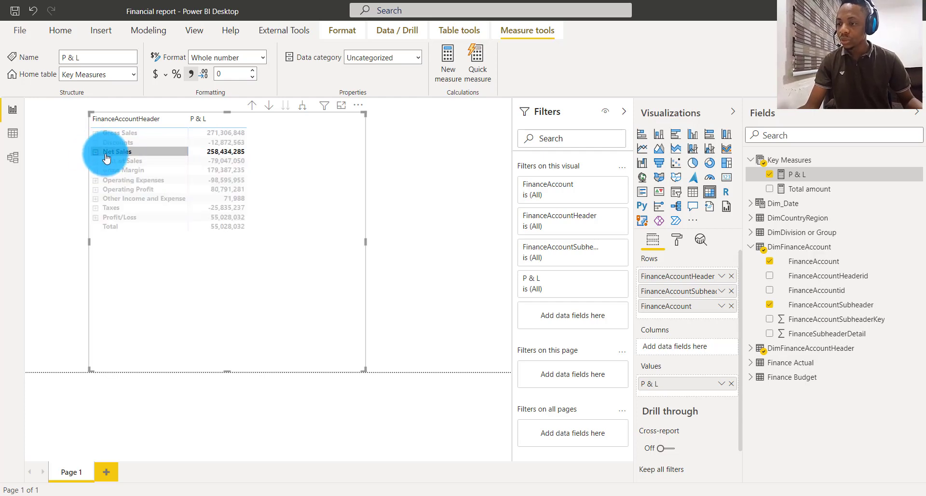
pyautogui.click(256, 247)
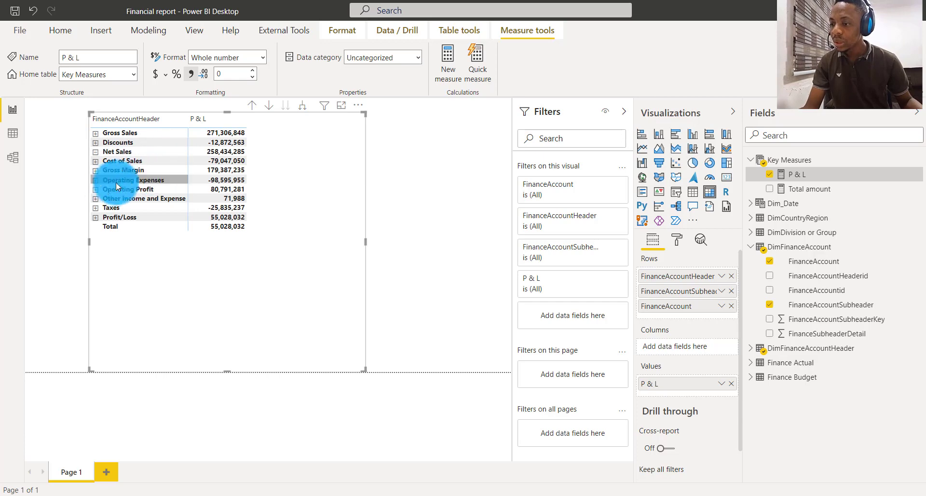
# - Expand Operating Expenses and Operating Profit to compare their subheader rows, and collapse Operating Expenses again
pyautogui.click(96, 180)
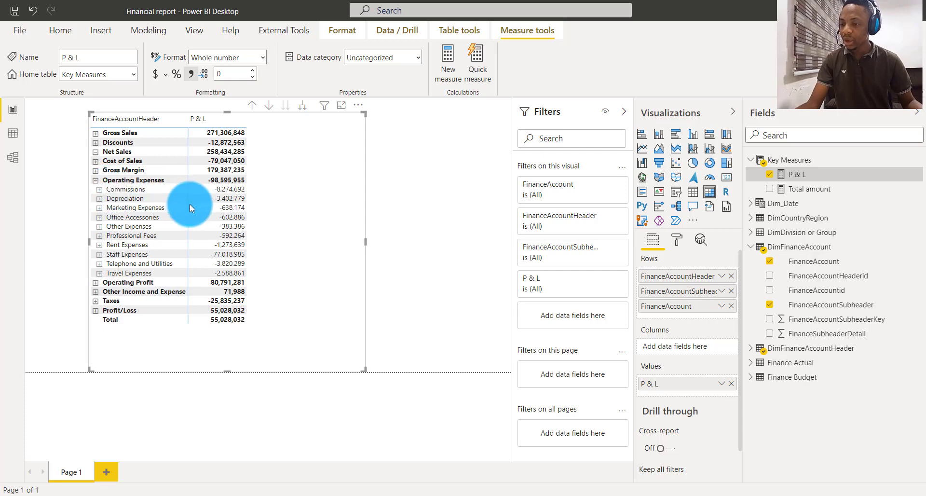
pyautogui.click(95, 284)
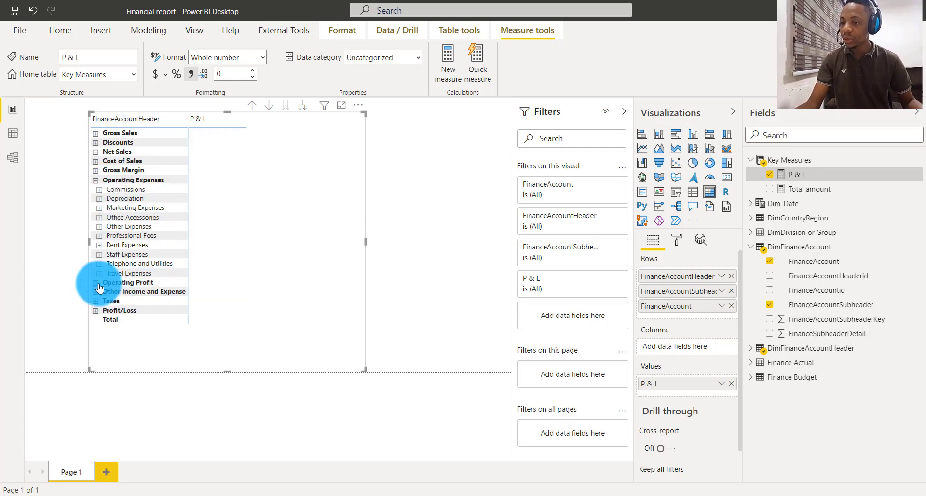
pyautogui.click(96, 181)
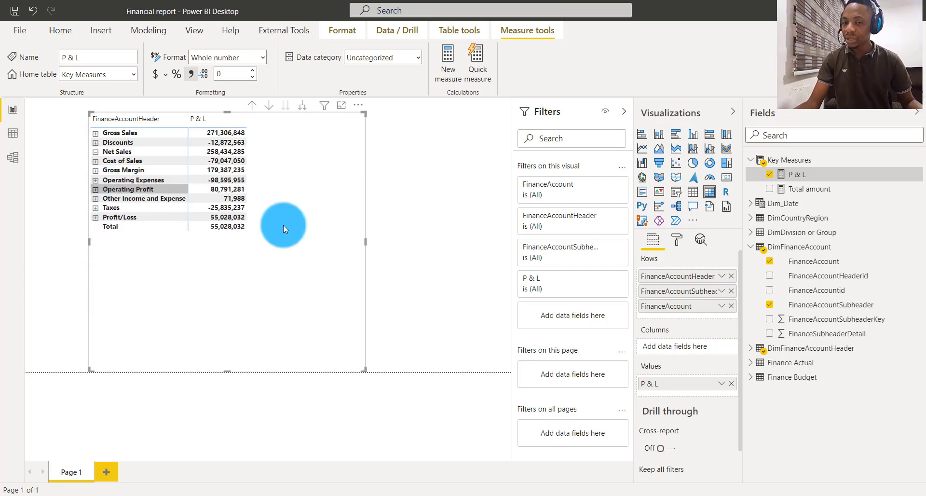
# - Open the P & L measure's formula and begin a new variable named FinanceAccounts on its own line below FinanceSubheader
pyautogui.click(793, 160)
pyautogui.click(796, 177)
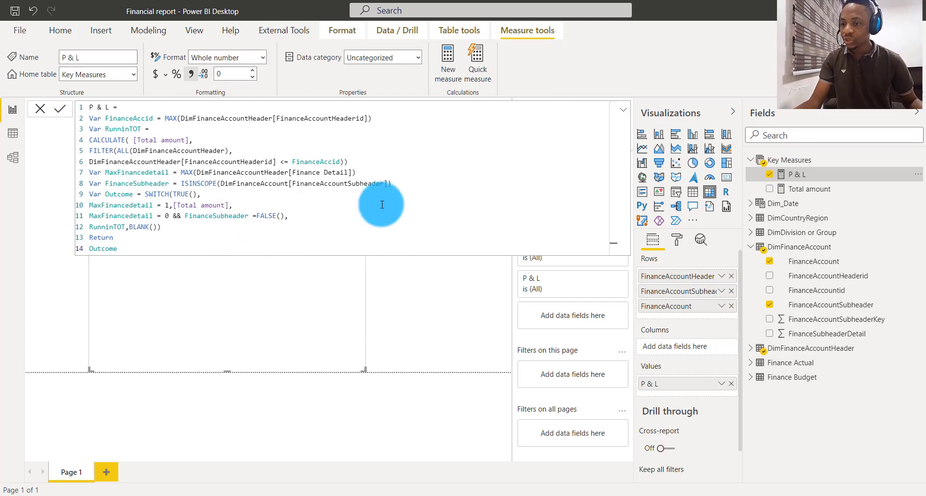
pyautogui.click(412, 181)
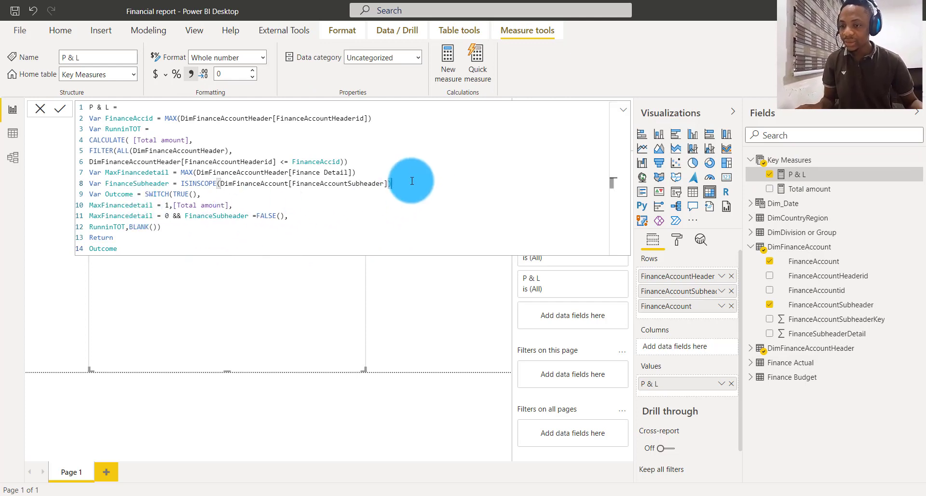
pyautogui.press('Return')
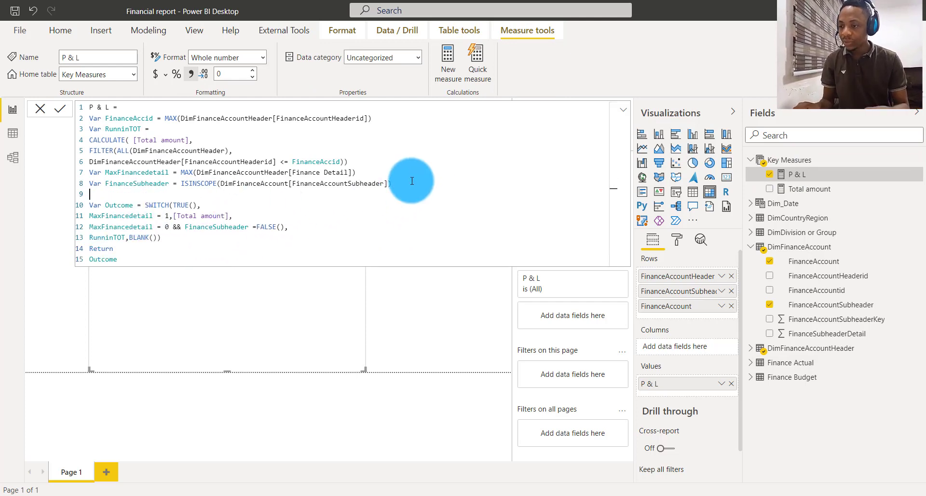
pyautogui.write('vAR')
pyautogui.press('BackSpace')
pyautogui.press('BackSpace')
pyautogui.press('BackSpace')
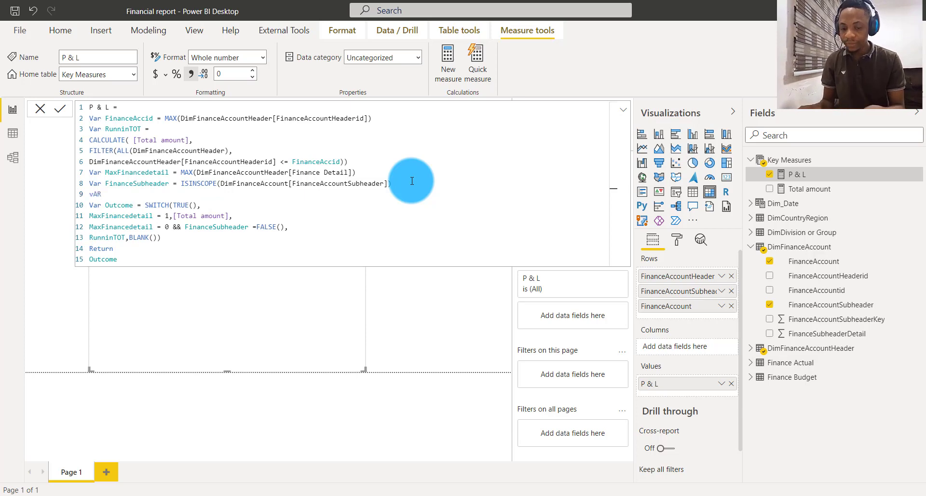
pyautogui.write('Var ')
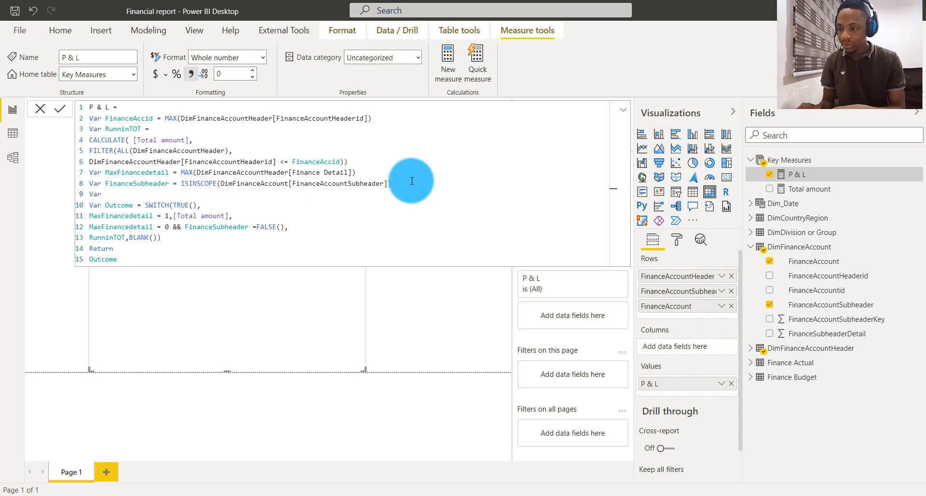
pyautogui.write('Fina')
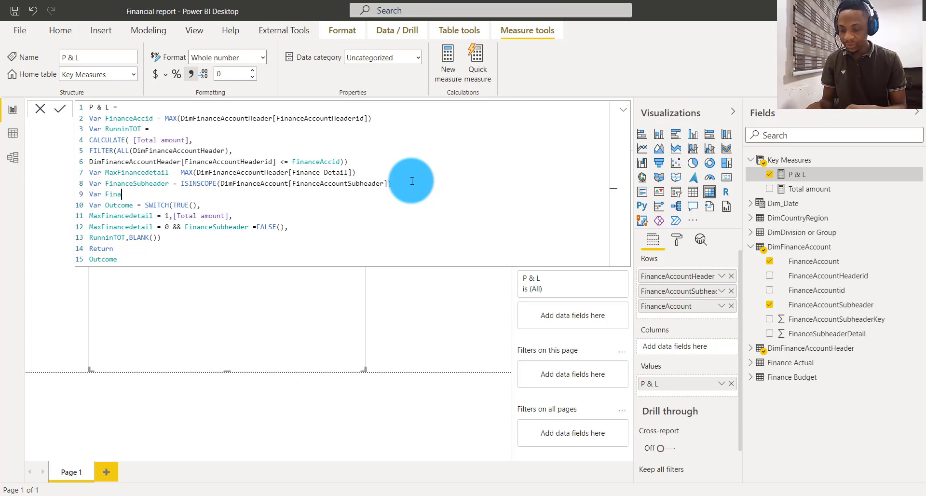
pyautogui.write('nceA')
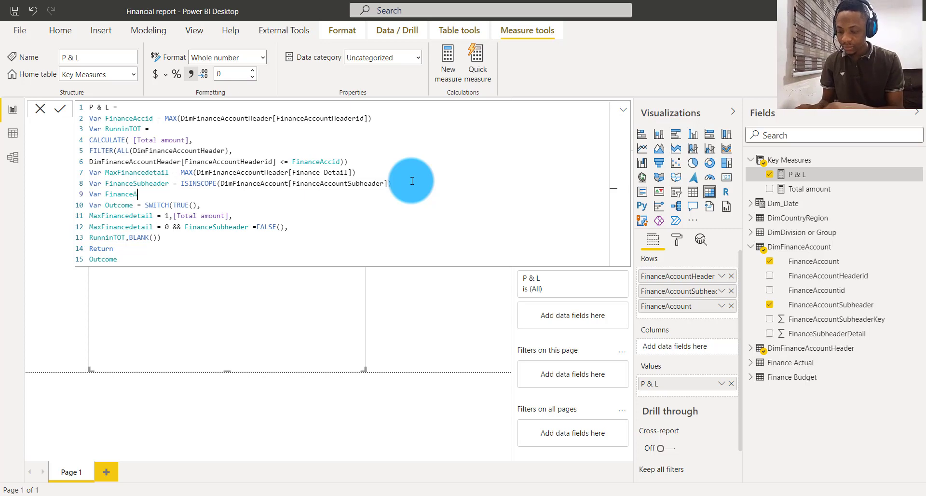
pyautogui.write('ccoun')
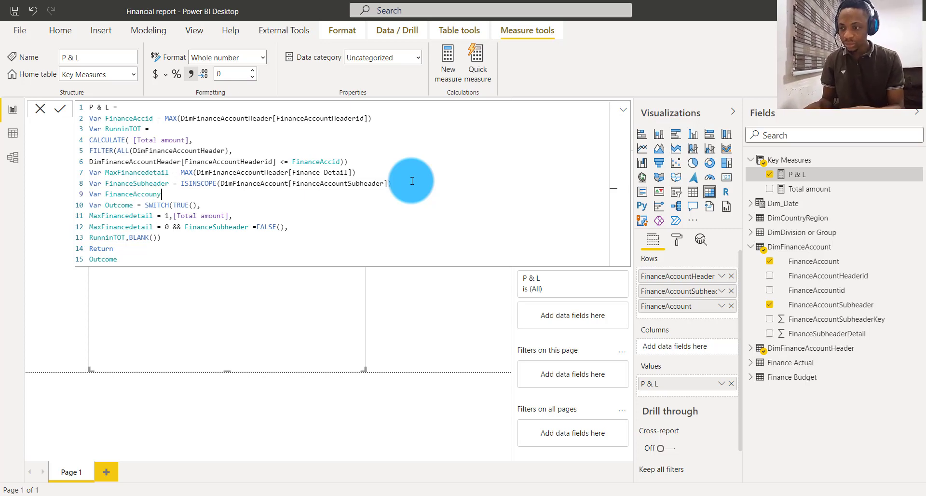
pyautogui.write('ts ')
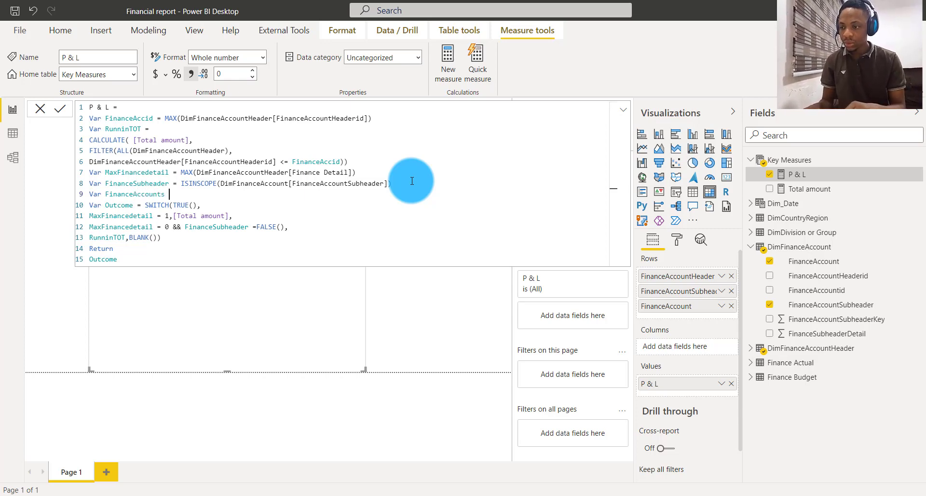
pyautogui.write('= i')
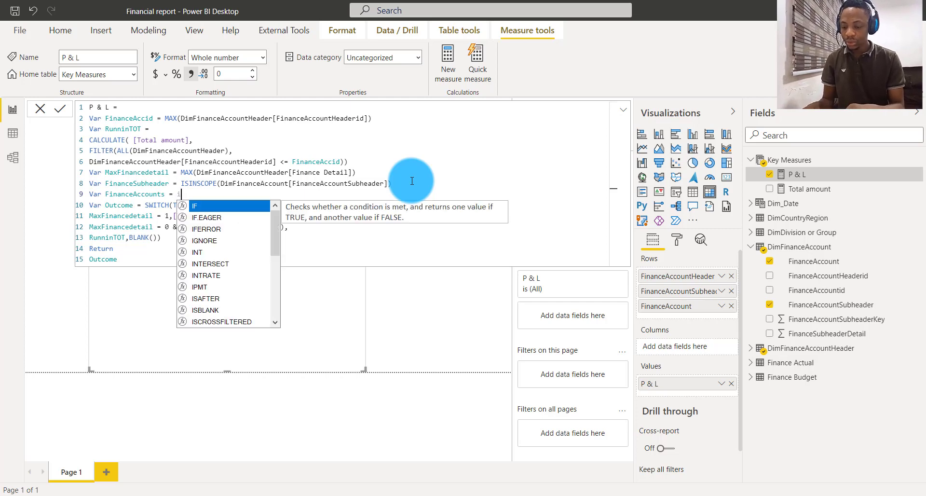
pyautogui.write('sin')
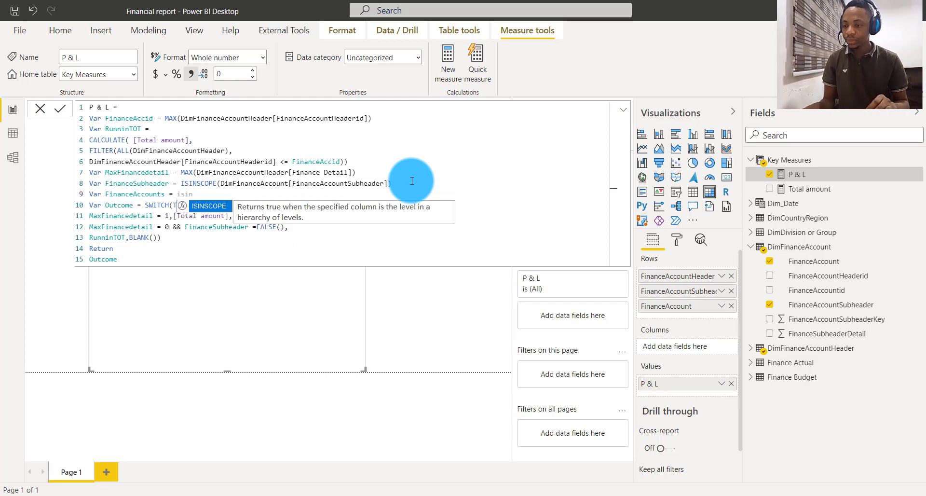
# - Assign ISINSCOPE to FinanceAccounts, copying the DimFinanceAccount[FinanceAccountSubheader] reference and its closing parenthesis from the FinanceSubheader line
pyautogui.press('Tab')
pyautogui.write('d')
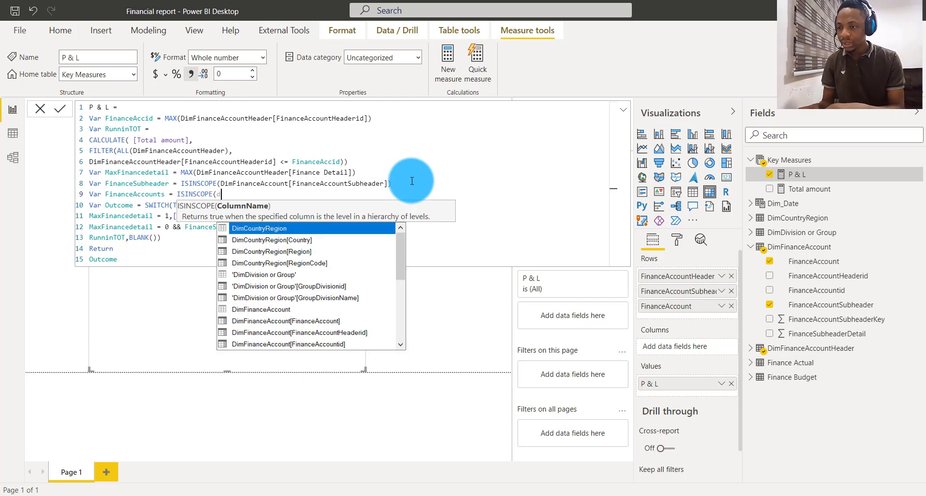
pyautogui.press('BackSpace')
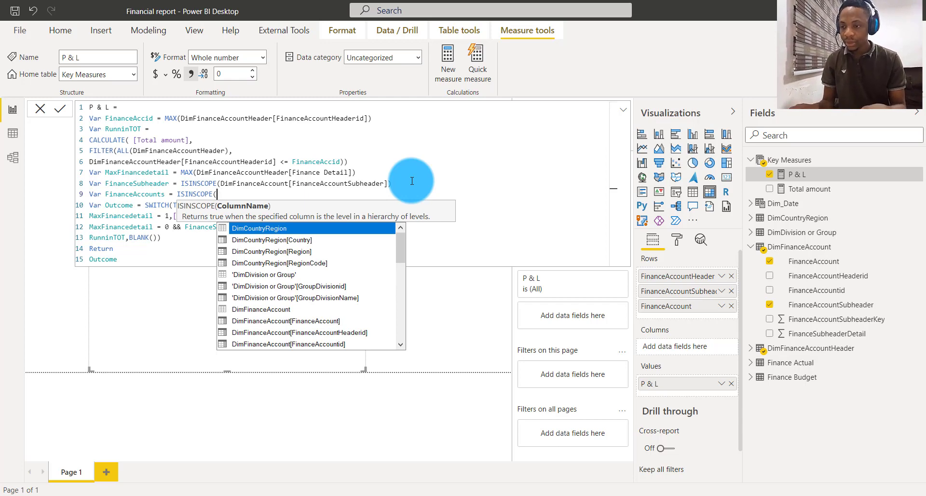
pyautogui.moveTo(309, 194); pyautogui.dragTo(401, 184)
pyautogui.click(221, 192)
pyautogui.hotkey('ctrl', 'c')
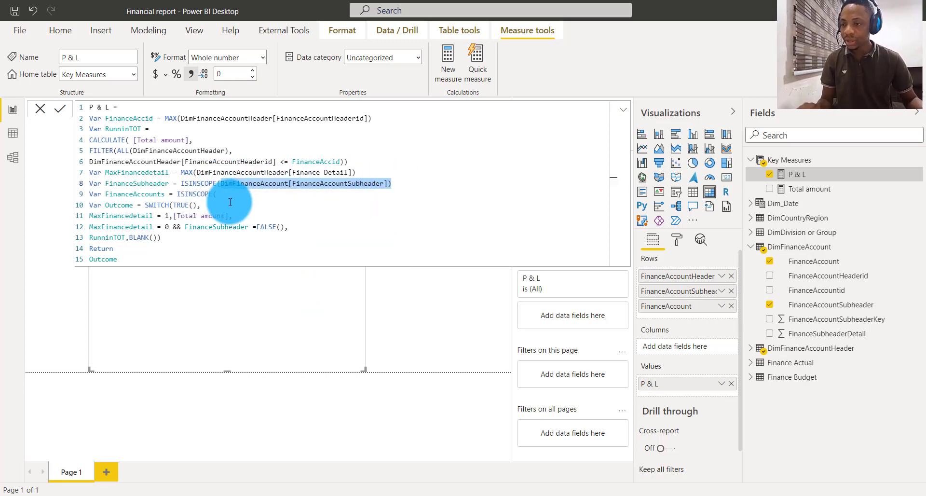
pyautogui.click(232, 194)
pyautogui.hotkey('ctrl', 'v')
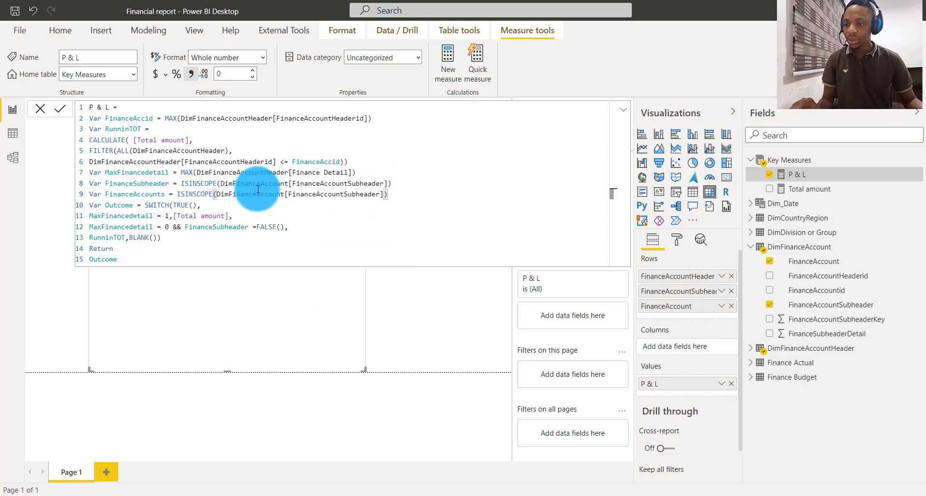
# - Change the column inside the FinanceAccounts ISINSCOPE call to DimFinanceAccount[FinanceAccount]
pyautogui.click(381, 194)
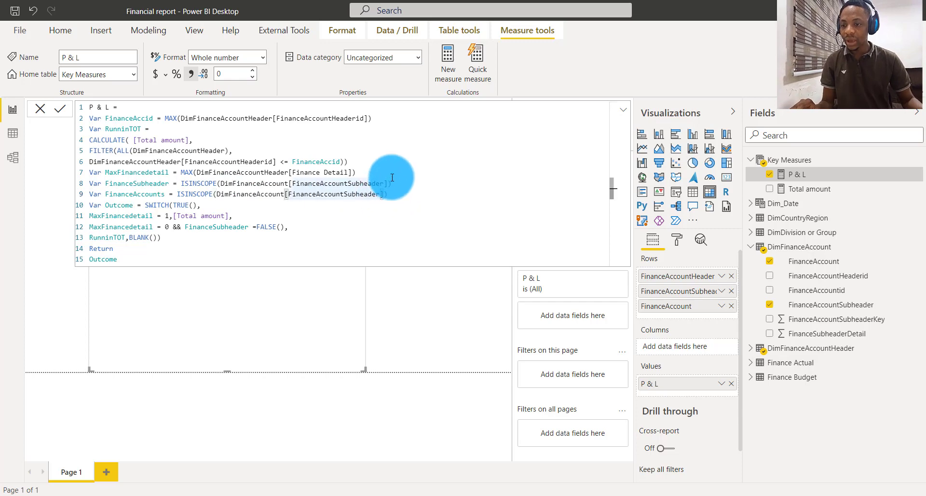
pyautogui.press('BackSpace')
pyautogui.press('BackSpace')
pyautogui.press('BackSpace')
pyautogui.press('BackSpace')
pyautogui.press('BackSpace')
pyautogui.press('BackSpace')
pyautogui.press('BackSpace')
pyautogui.press('BackSpace')
pyautogui.press('BackSpace')
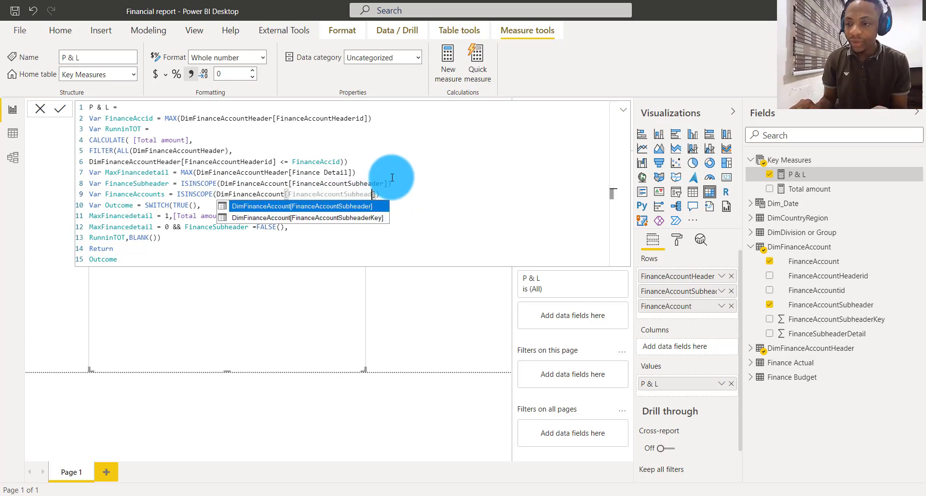
pyautogui.press('BackSpace')
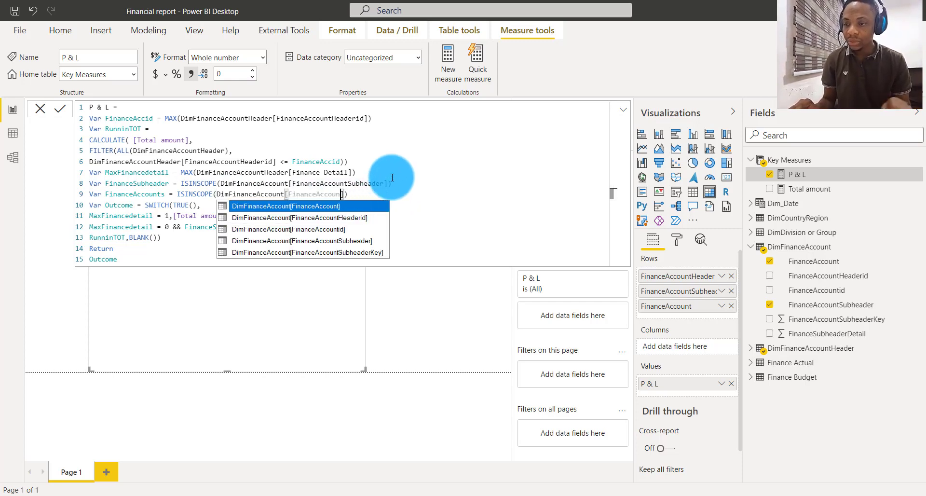
pyautogui.write('t')
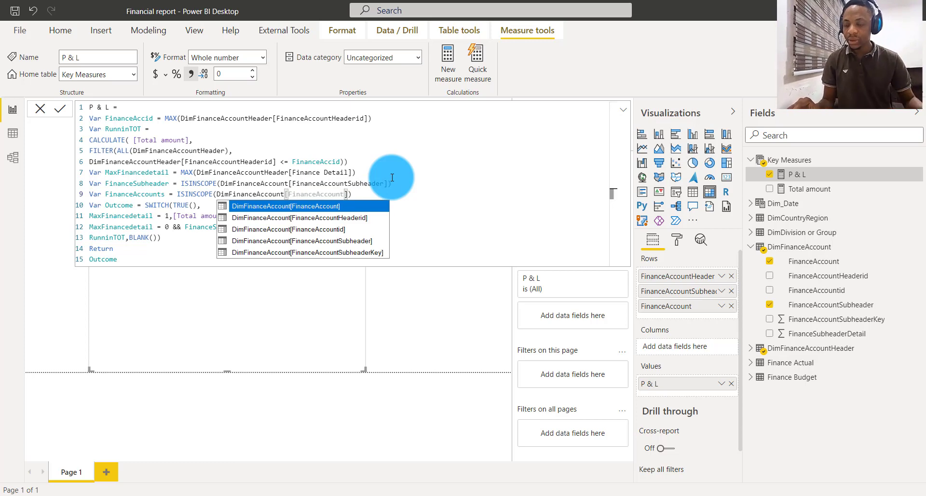
pyautogui.click(369, 194)
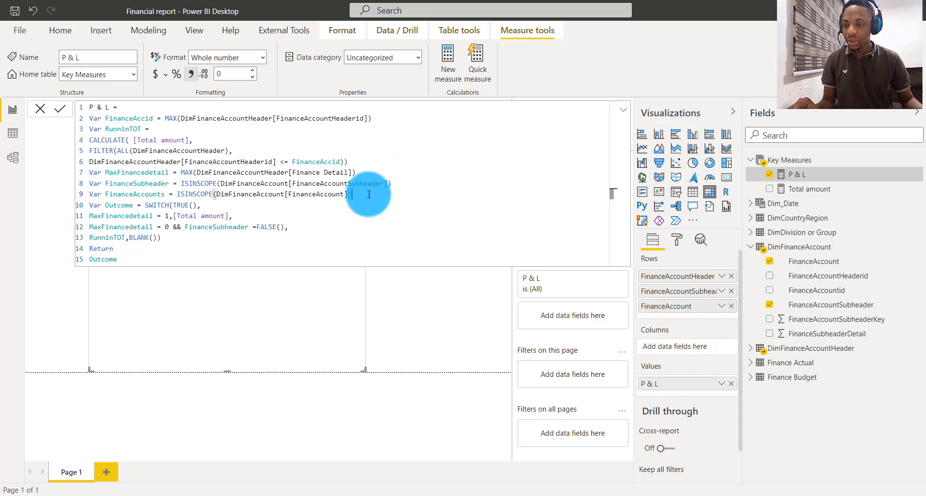
# - Extend the MaxFinancedetail = 0 condition in the SWITCH with && FinanceAccounts = FALSE() and commit the P & L measure
pyautogui.click(297, 225)
pyautogui.press('BackSpace')
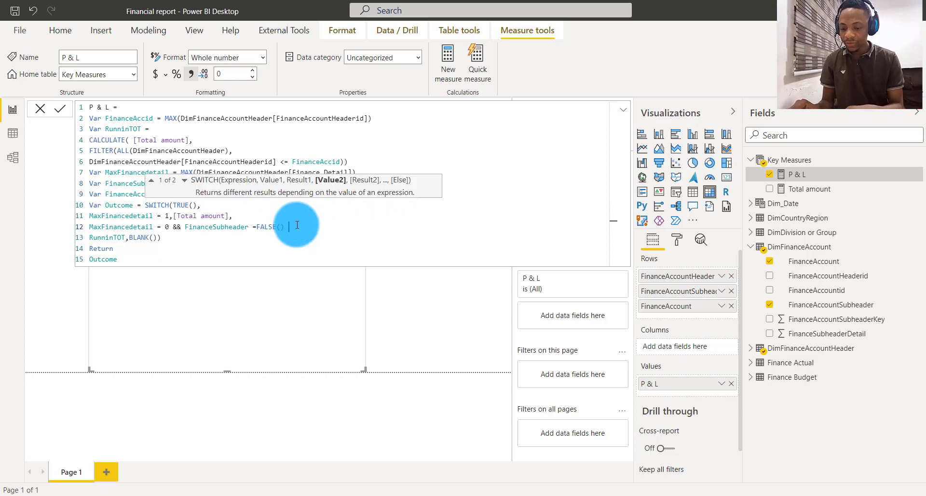
pyautogui.write('&&')
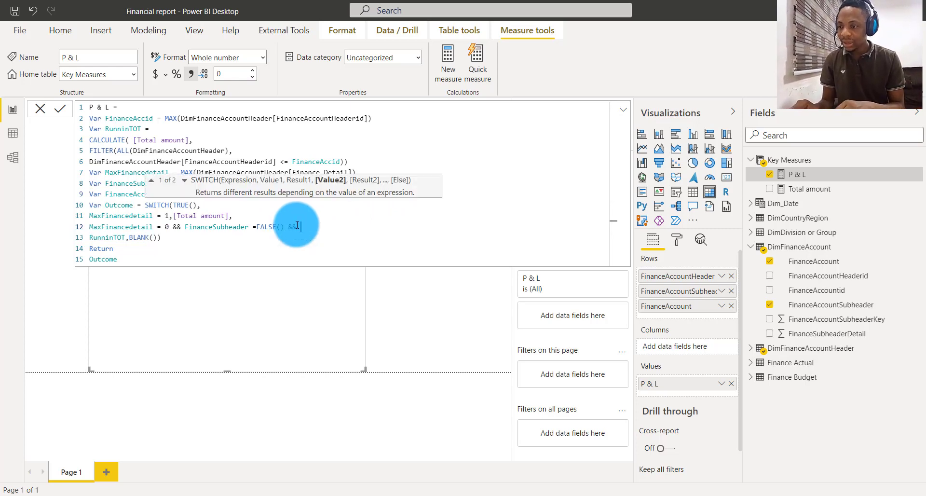
pyautogui.write(' Fin')
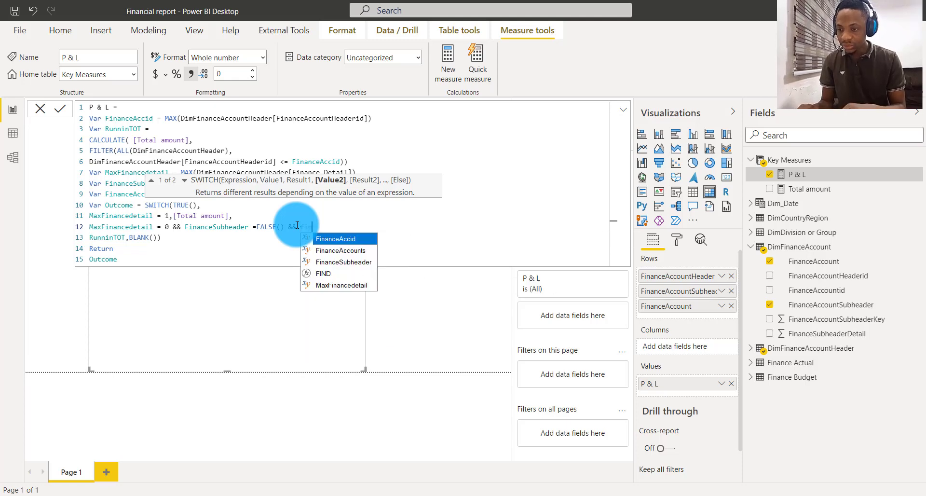
pyautogui.click(360, 250)
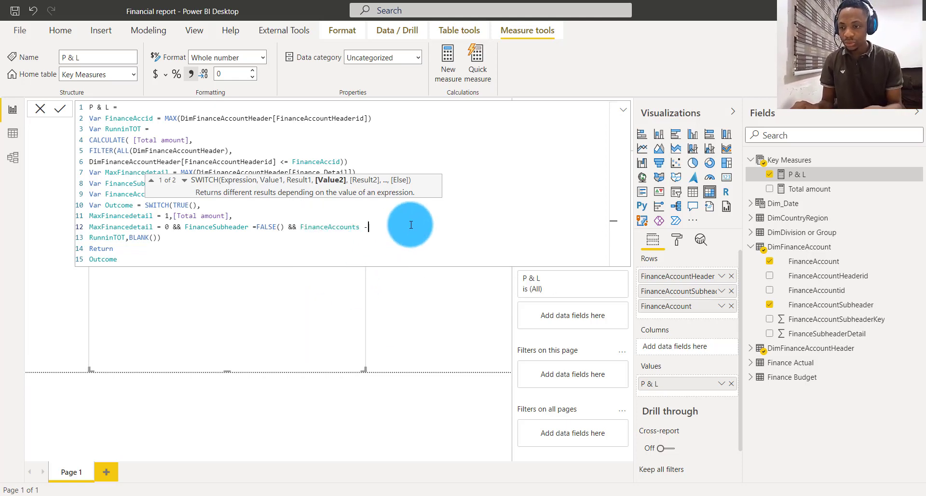
pyautogui.write('= ')
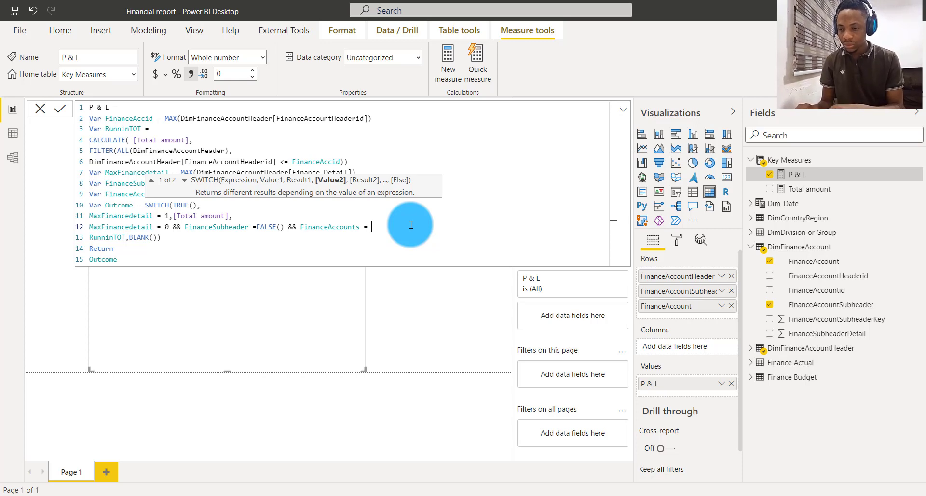
pyautogui.write('fa')
pyautogui.press('Down')
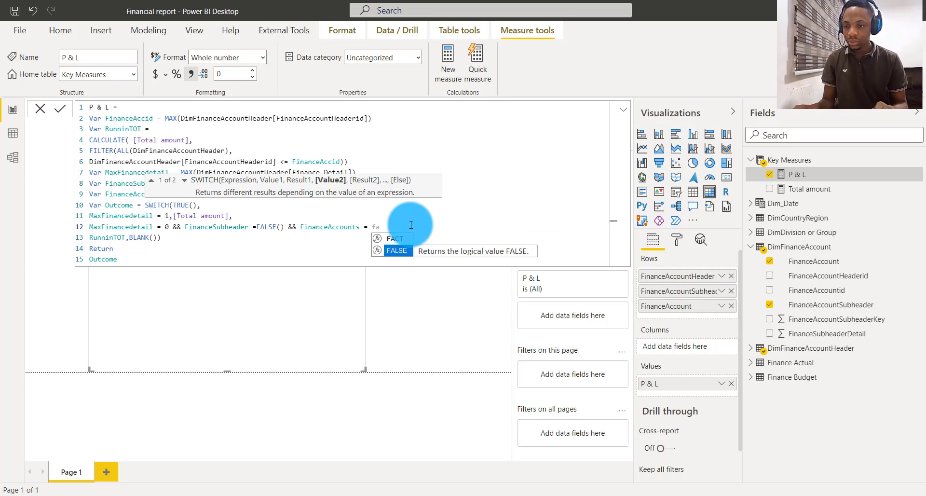
pyautogui.press('Tab')
pyautogui.write(',')
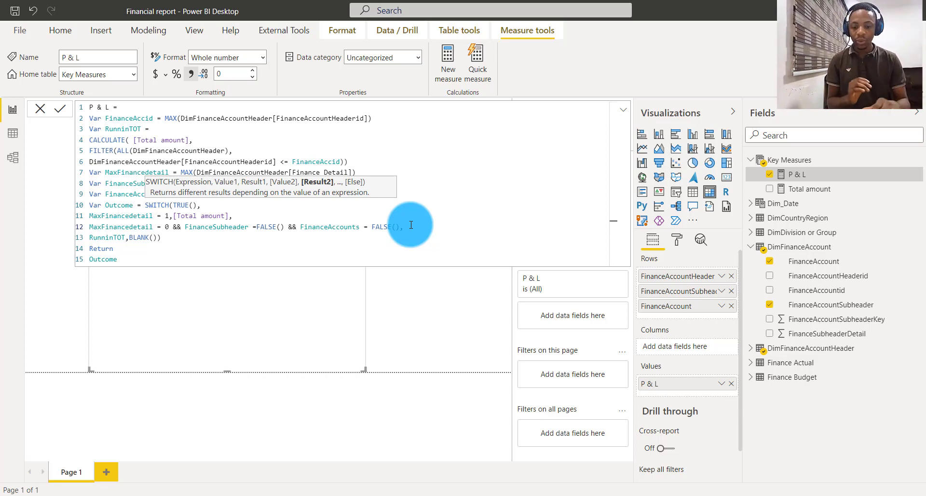
pyautogui.press('Escape')
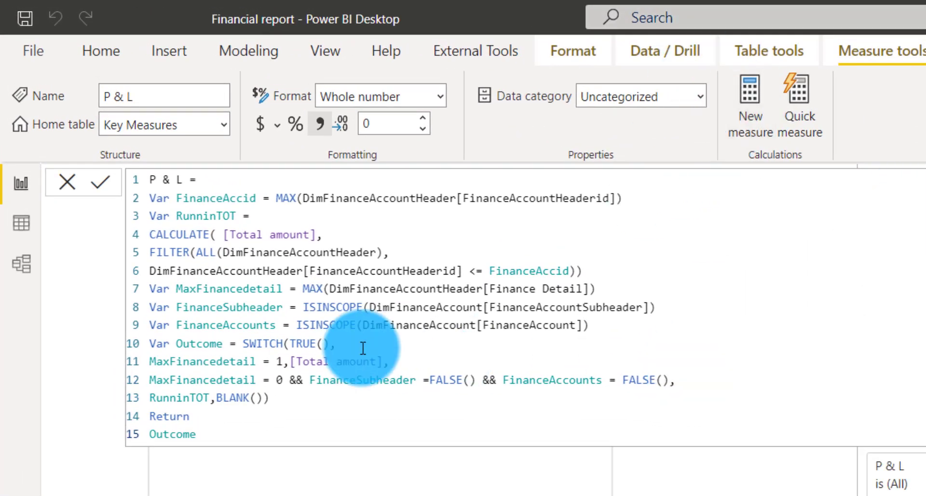
pyautogui.click(76, 188)
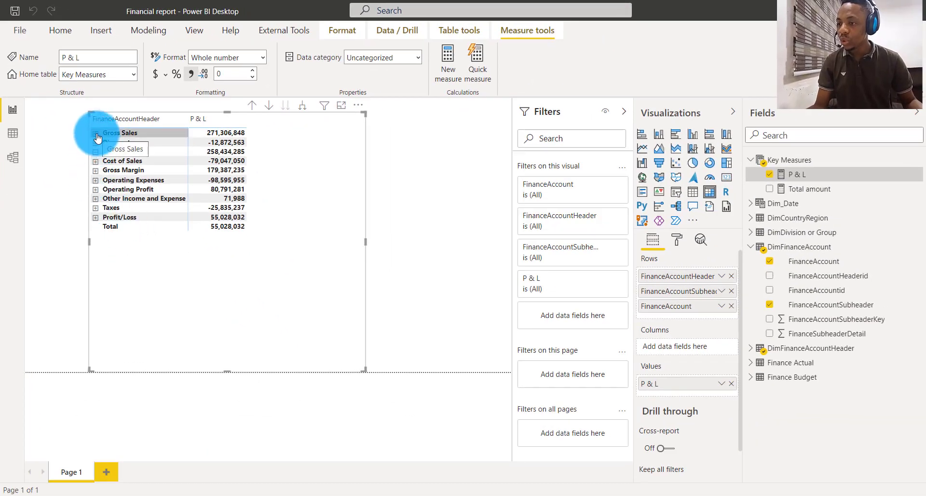
# - Expand Operating Expenses, Operating Profit, Taxes and Profit/Loss in the matrix to check their lower-level rows
pyautogui.click(96, 182)
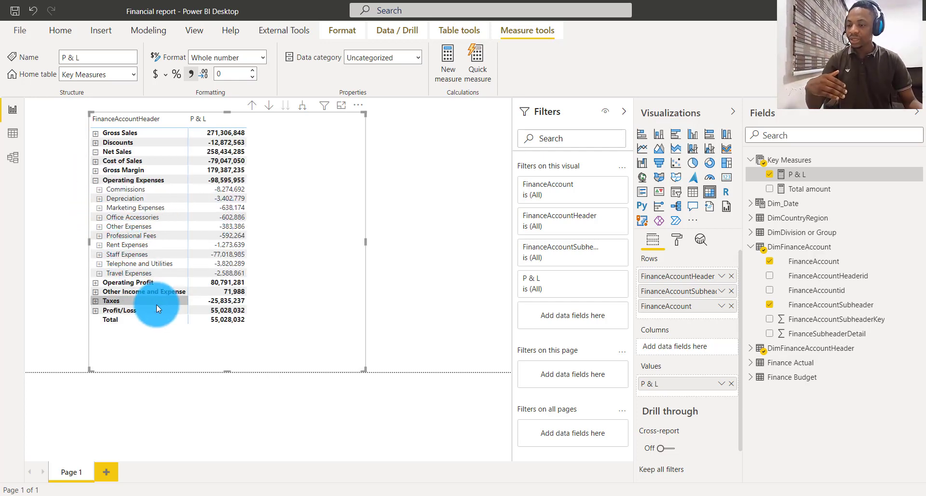
pyautogui.click(96, 283)
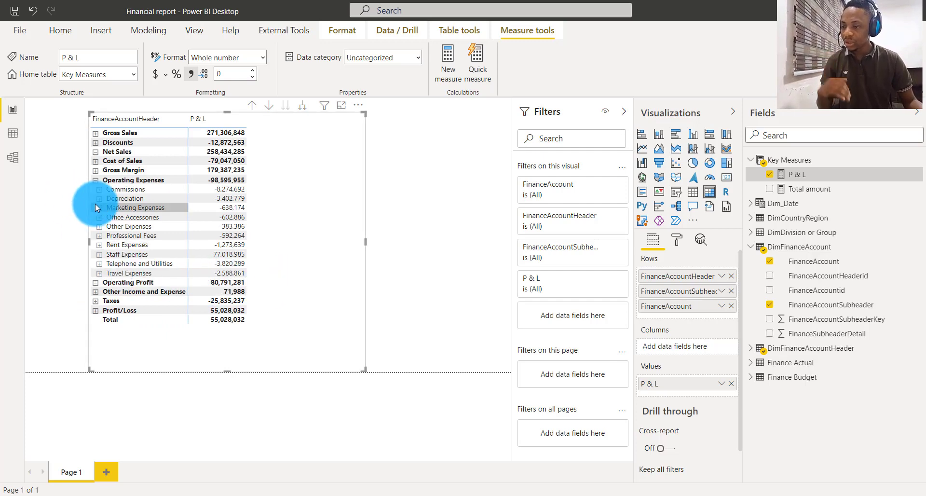
pyautogui.click(90, 309)
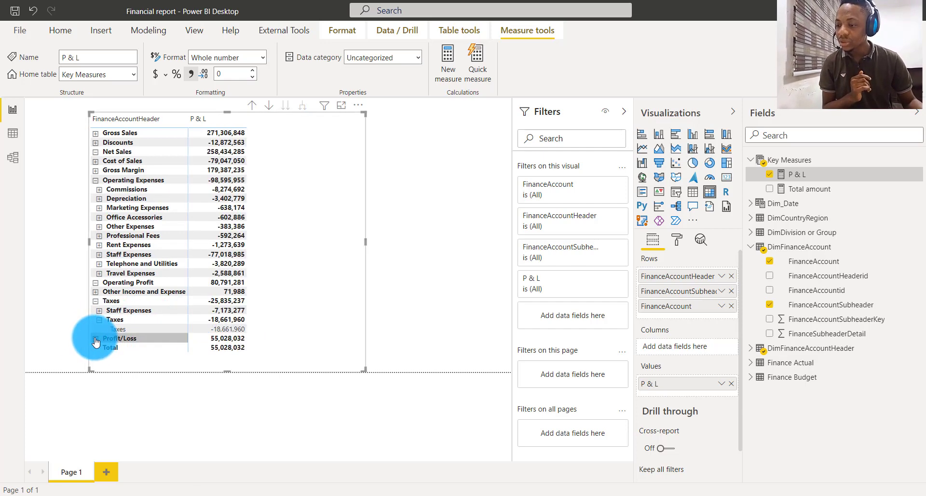
pyautogui.click(96, 339)
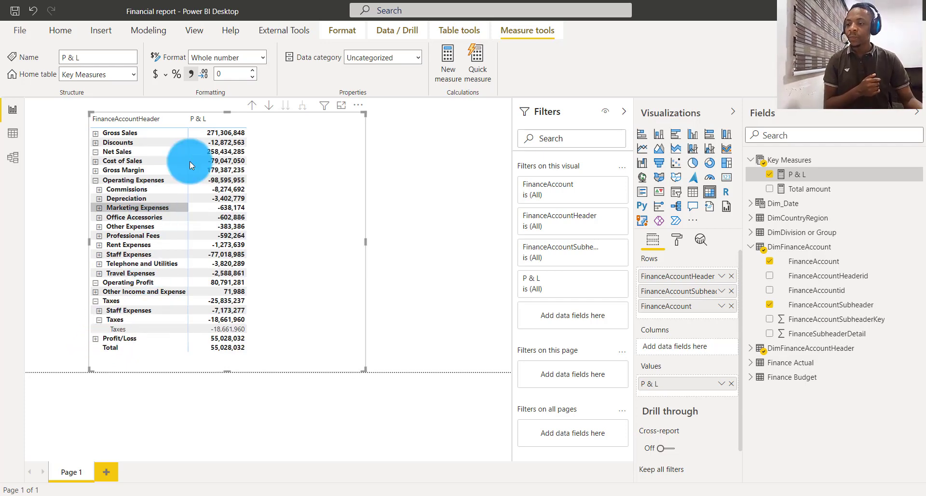
# - Drill the matrix back up to the FinanceAccountHeader level and shift the visual slightly to the right
pyautogui.click(251, 104)
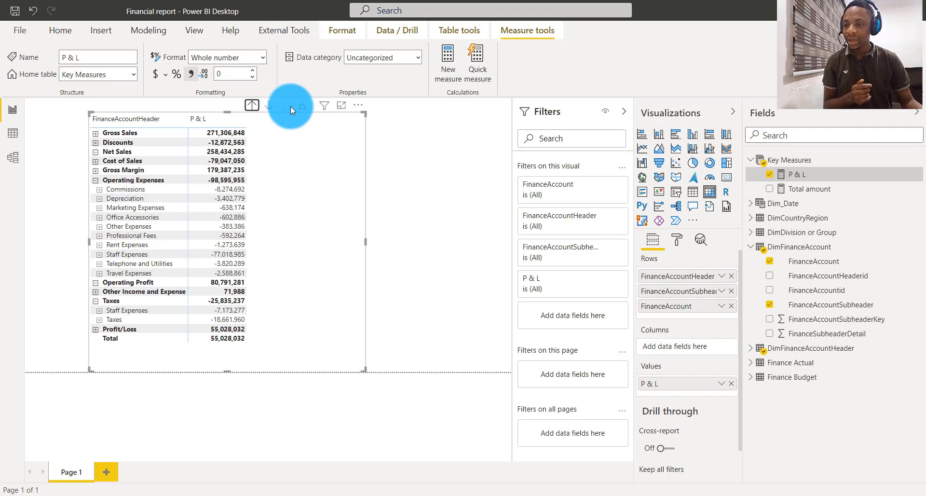
pyautogui.click(252, 105)
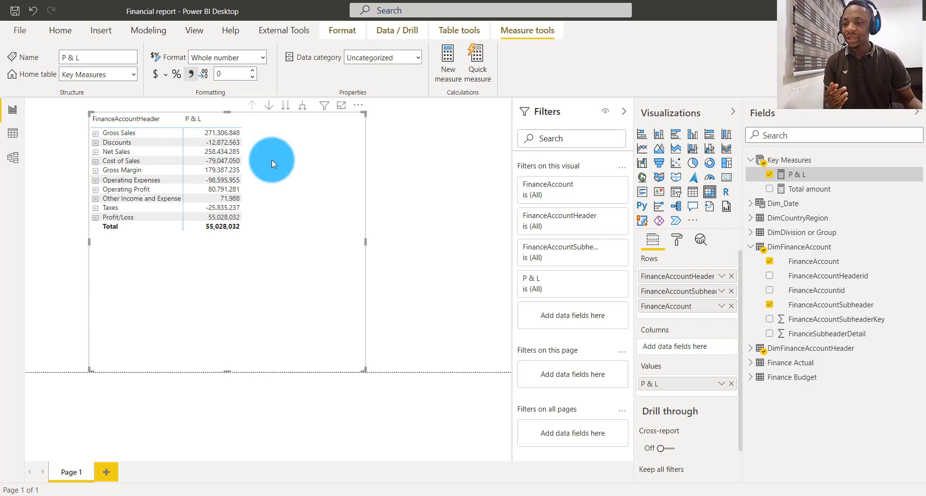
pyautogui.moveTo(271, 161); pyautogui.dragTo(275, 179)
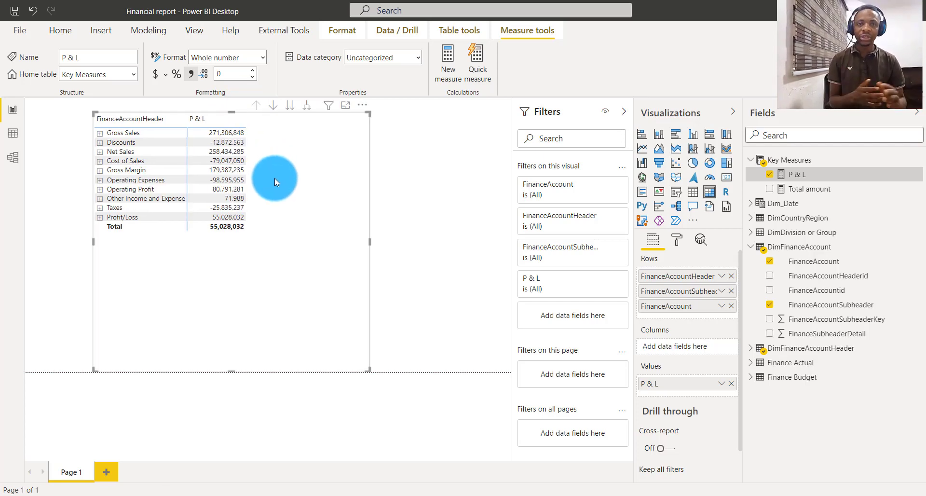